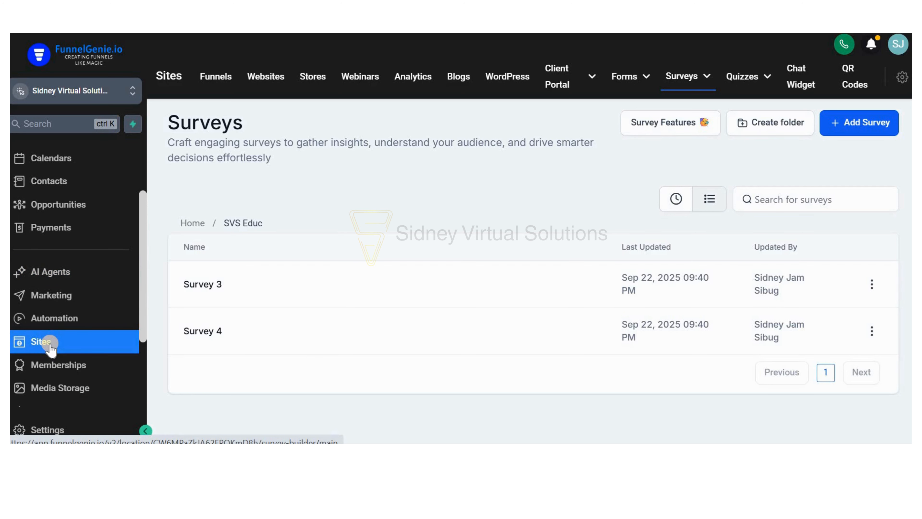
Create a new survey from the Surveys section and place a Radio field on Slide 1.
{"action": "left_click", "coordinate": [682, 81]}
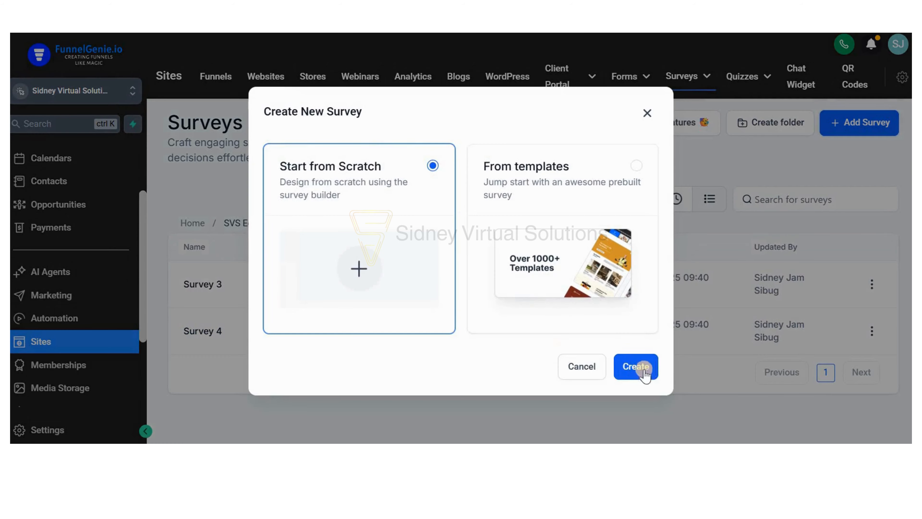
{"action": "left_click", "coordinate": [646, 366]}
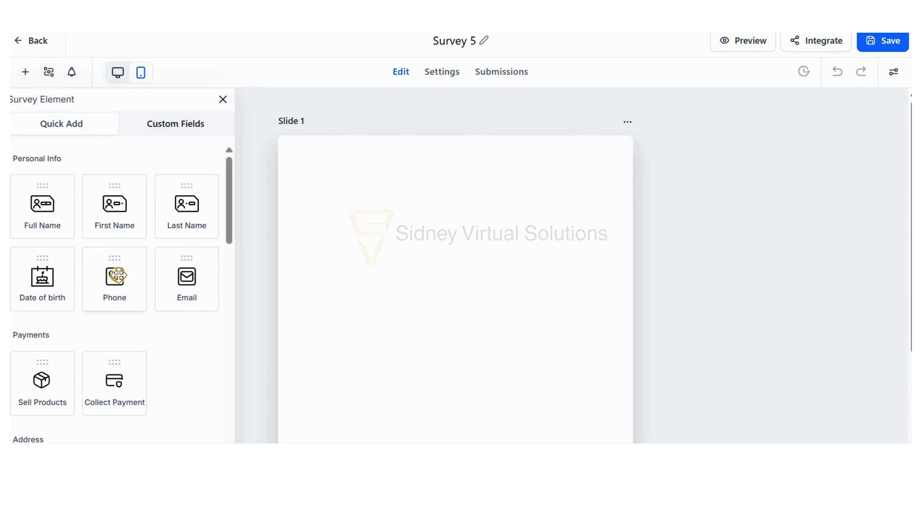
{"action": "scroll", "coordinate": [115, 273], "scroll_direction": "down", "scroll_amount": 6}
{"action": "scroll", "coordinate": [116, 301], "scroll_direction": "down", "scroll_amount": 10}
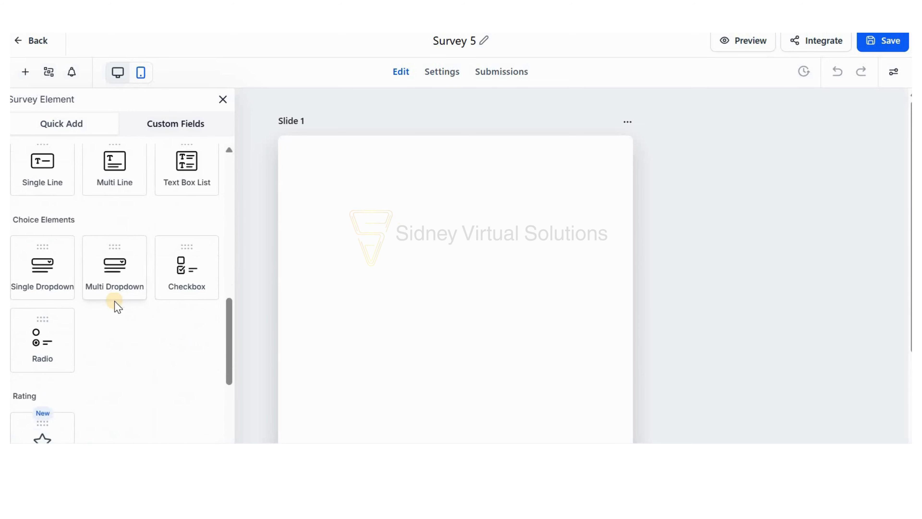
{"action": "left_click_drag", "start_coordinate": [38, 259], "coordinate": [332, 208]}
{"action": "left_click_drag", "start_coordinate": [136, 256], "coordinate": [350, 185]}
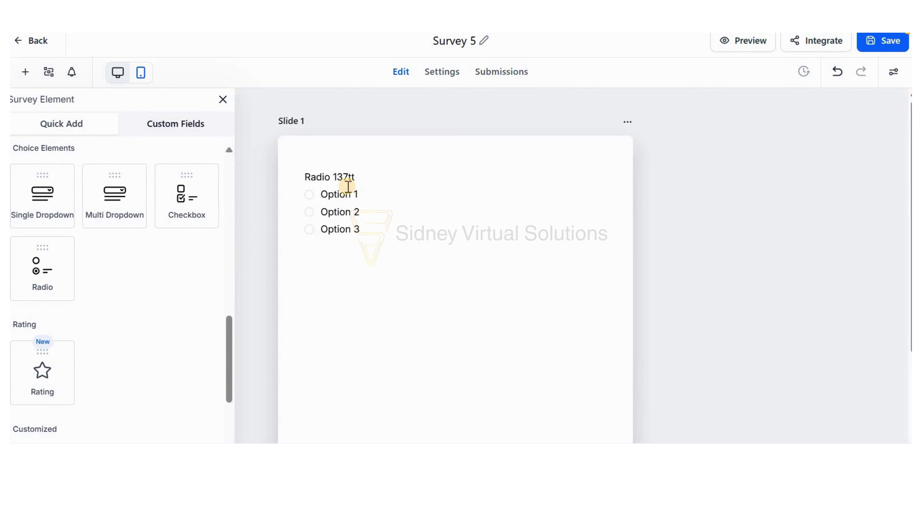
Set the Radio field's label on Slide 1 to "Do you want to have a pet?".
{"action": "left_click", "coordinate": [350, 185]}
{"action": "left_click", "coordinate": [749, 262]}
{"action": "key", "text": "ctrl+a"}
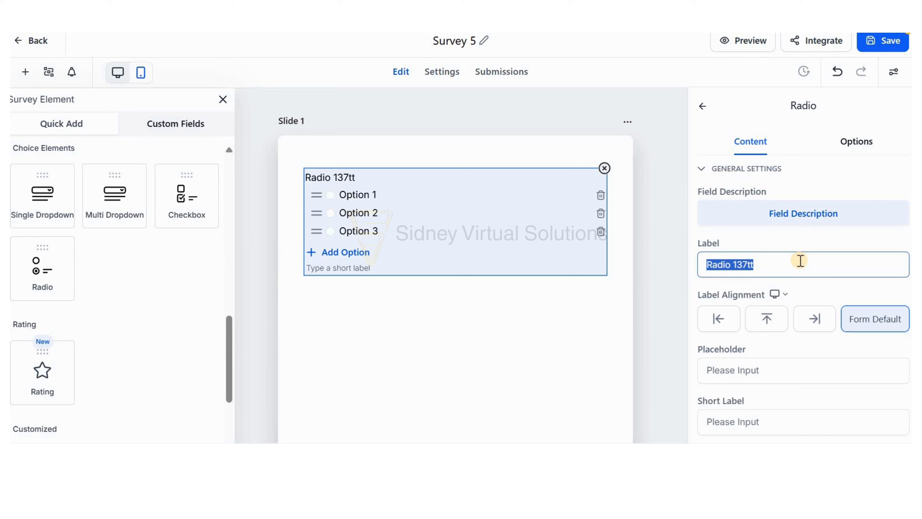
{"action": "type", "text": "Do you"}
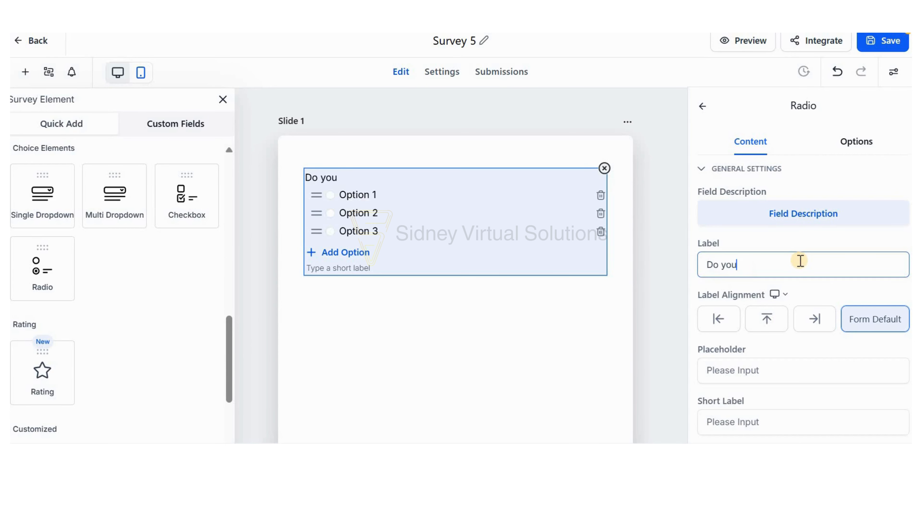
{"action": "type", "text": " want to have"}
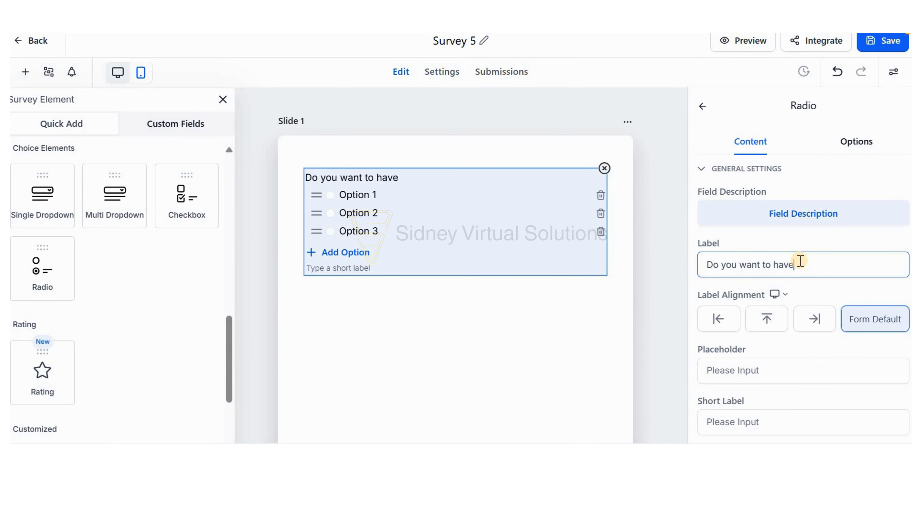
{"action": "type", "text": " a opet"}
{"action": "key", "text": "BackSpace"}
{"action": "key", "text": "BackSpace"}
{"action": "key", "text": "BackSpace"}
{"action": "type", "text": "p"}
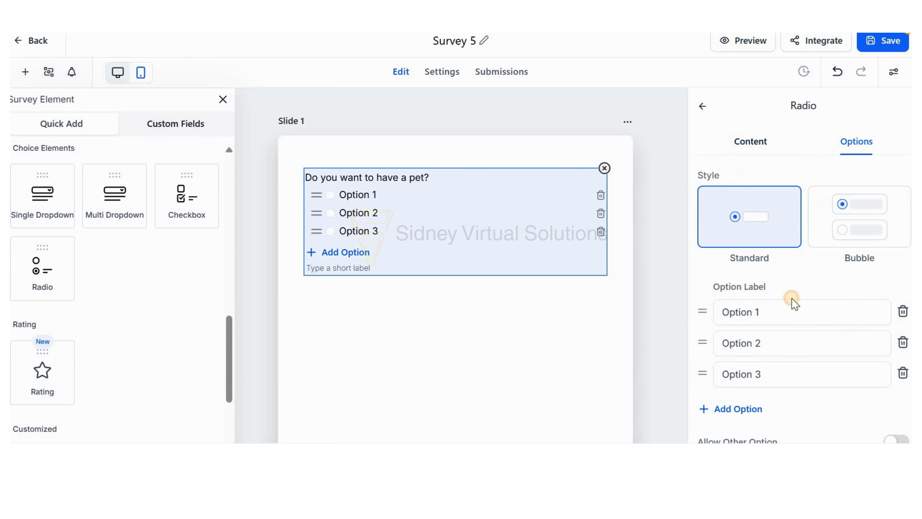
Set the first answer option of the pet question to "Yes, I would love to!".
{"action": "triple_click", "coordinate": [797, 310]}
{"action": "type", "text": "Y"}
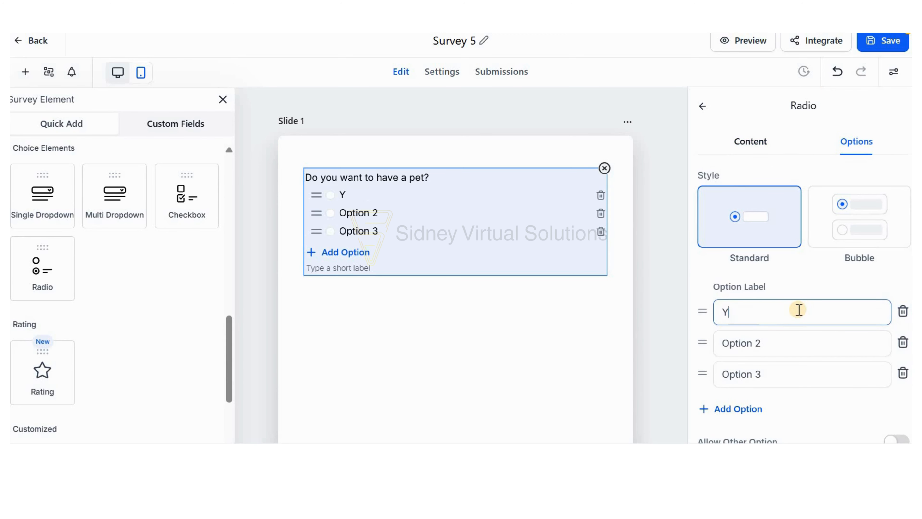
{"action": "type", "text": "es, I would lobe t"}
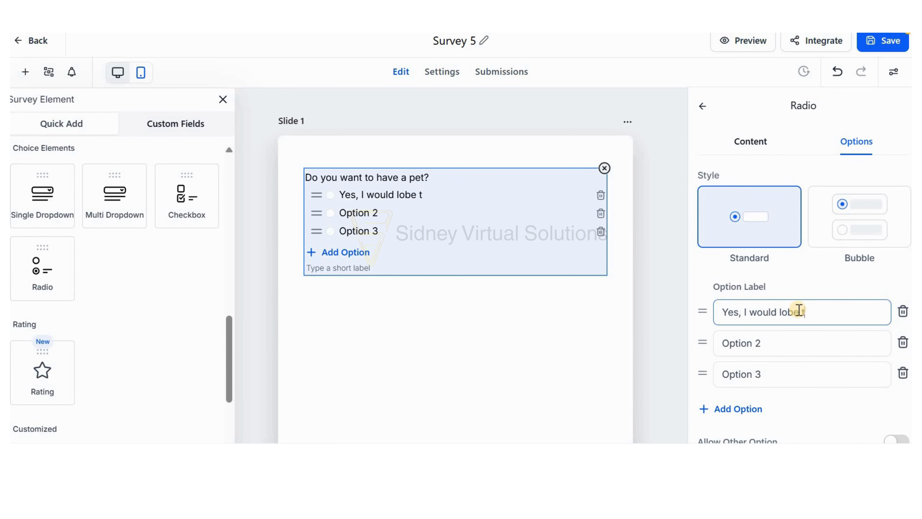
{"action": "key", "text": "BackSpace"}
{"action": "key", "text": "BackSpace"}
{"action": "key", "text": "BackSpace"}
{"action": "key", "text": "BackSpace"}
{"action": "type", "text": "ve to!"}
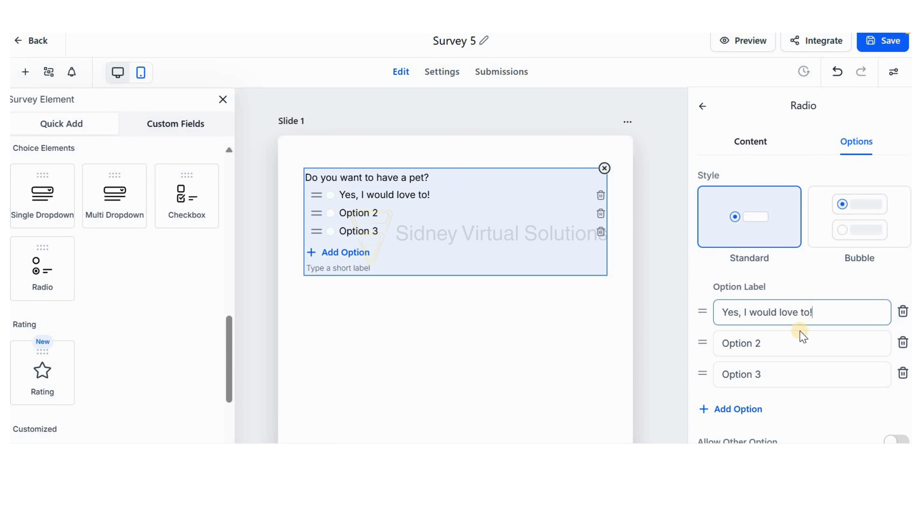
Set the second answer option to "No, I don't want" and the third to "Maybe".
{"action": "left_click", "coordinate": [807, 351]}
{"action": "triple_click", "coordinate": [807, 351]}
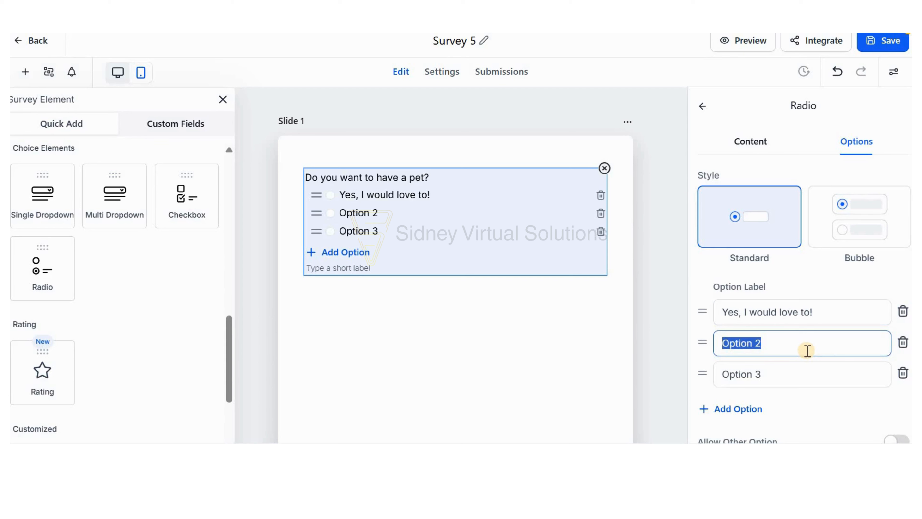
{"action": "type", "text": "No,"}
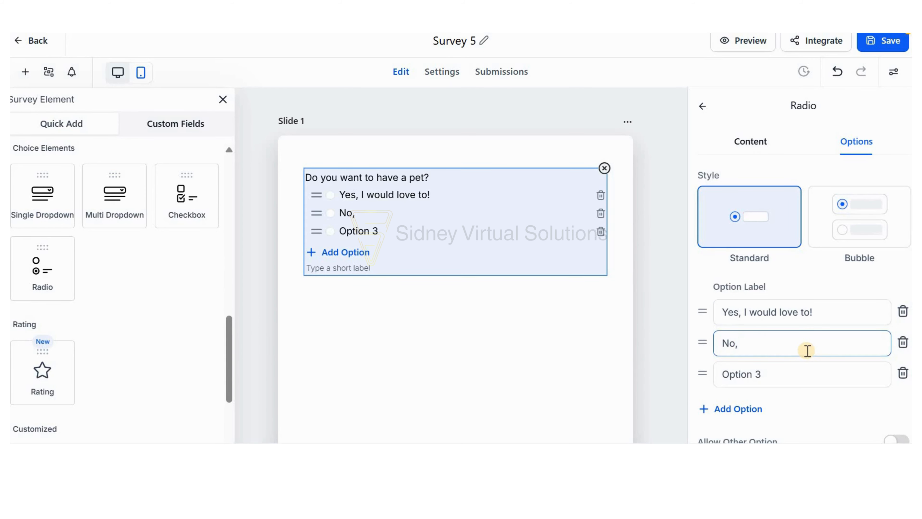
{"action": "type", "text": " I don't want"}
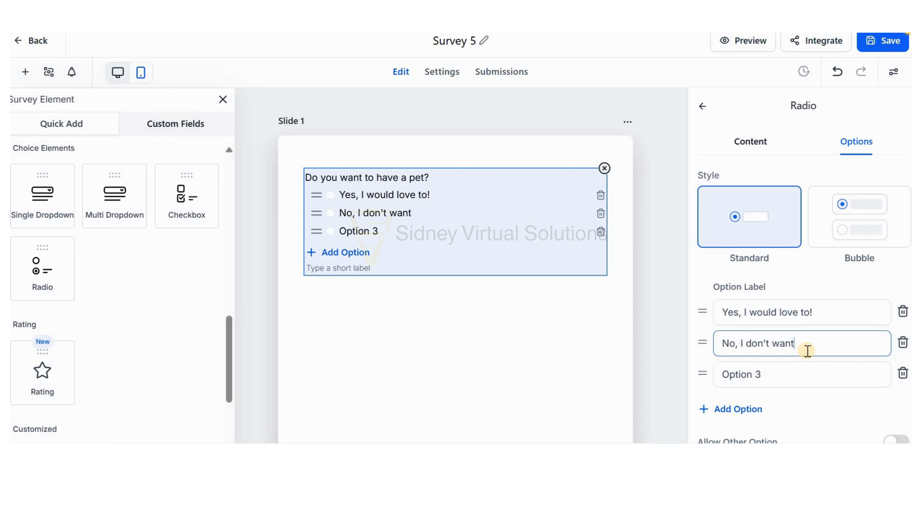
{"action": "triple_click", "coordinate": [810, 369]}
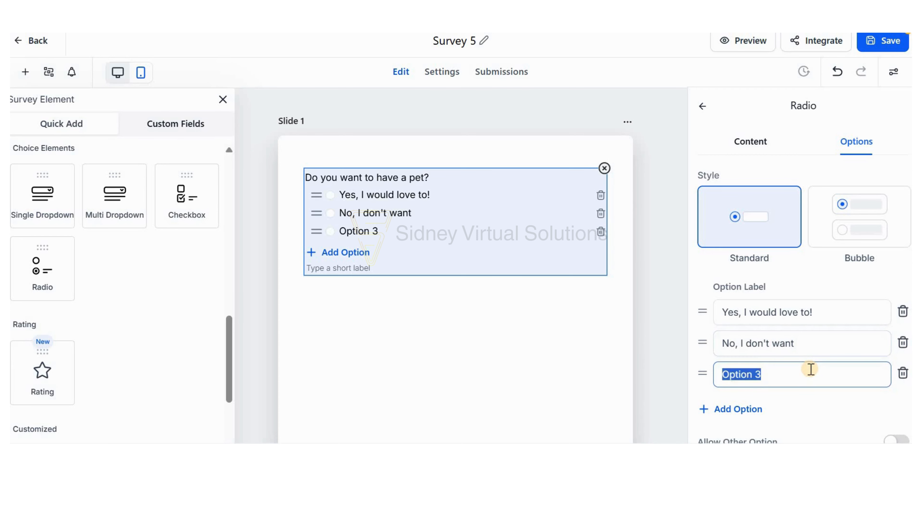
{"action": "type", "text": "Maybe"}
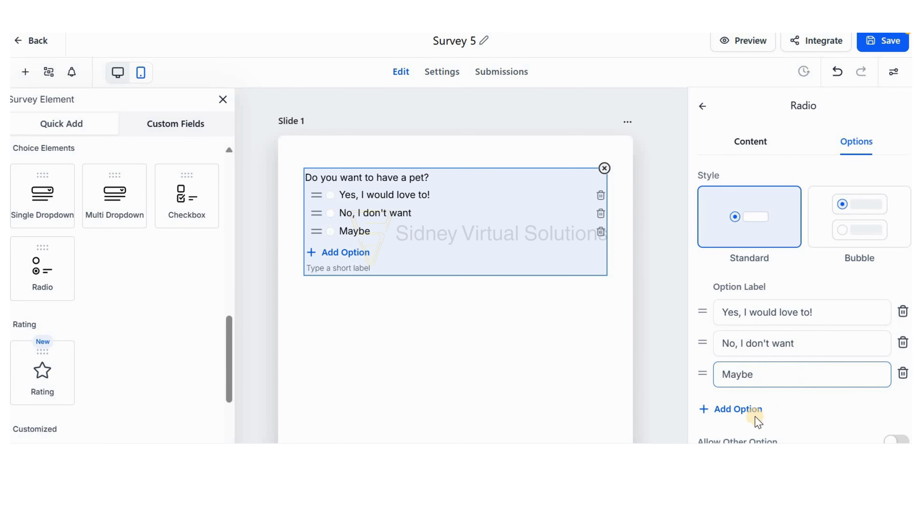
Add a fourth answer option to the pet question reading "I'm still thinking about it".
{"action": "left_click", "coordinate": [757, 408]}
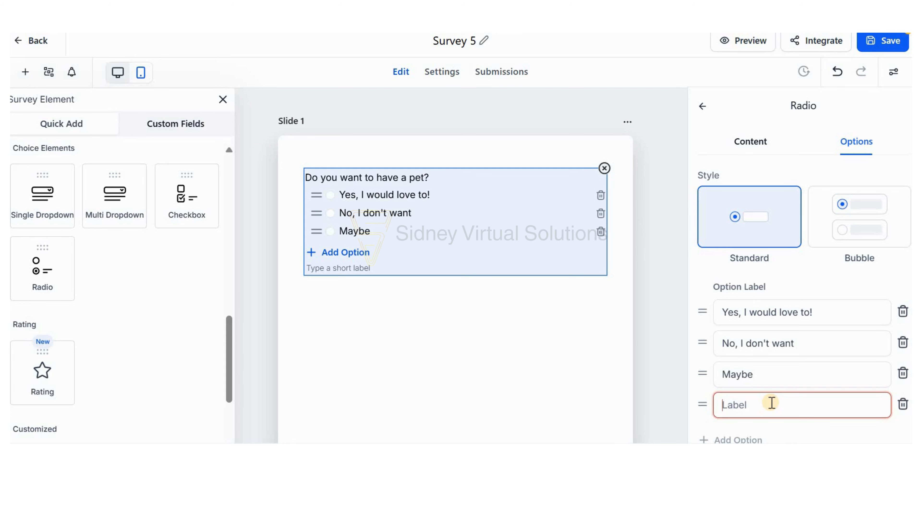
{"action": "type", "text": "I"}
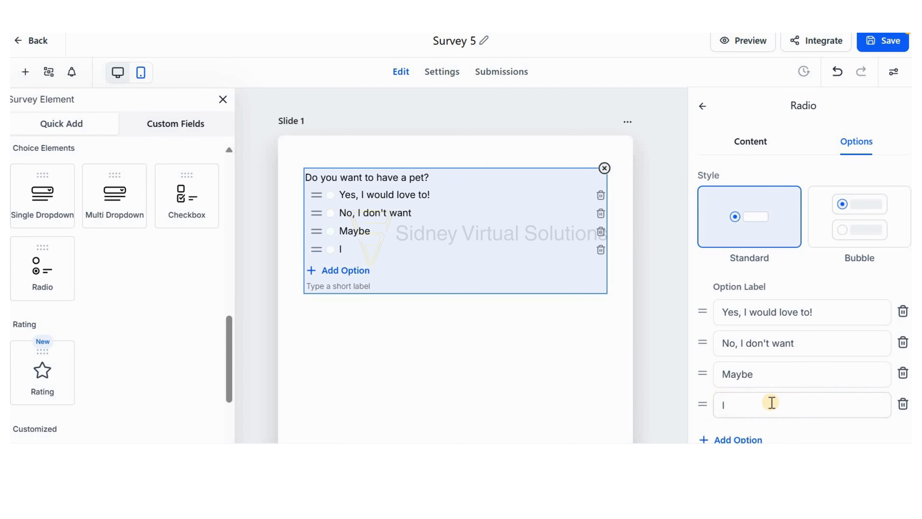
{"action": "scroll", "coordinate": [772, 402], "scroll_direction": "down", "scroll_amount": 5}
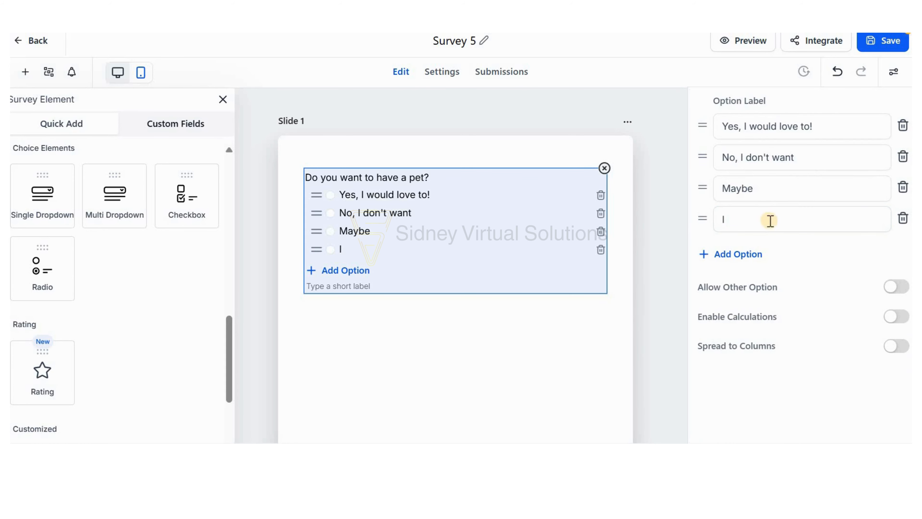
{"action": "left_click", "coordinate": [769, 219]}
{"action": "type", "text": "'m "}
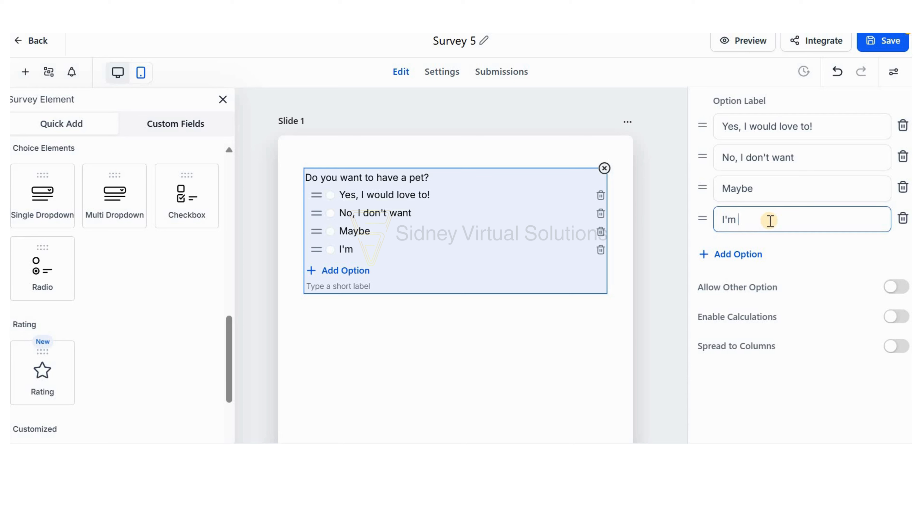
{"action": "type", "text": "still thinki"}
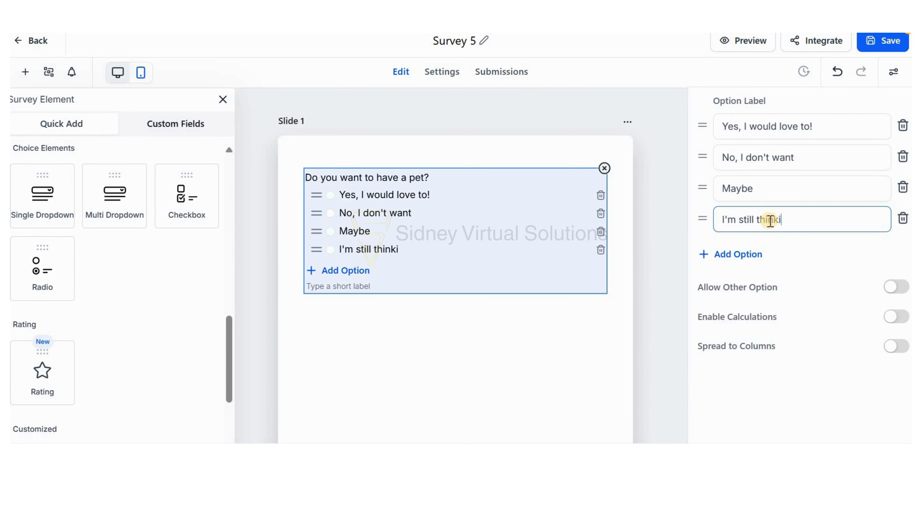
{"action": "type", "text": "ng about it"}
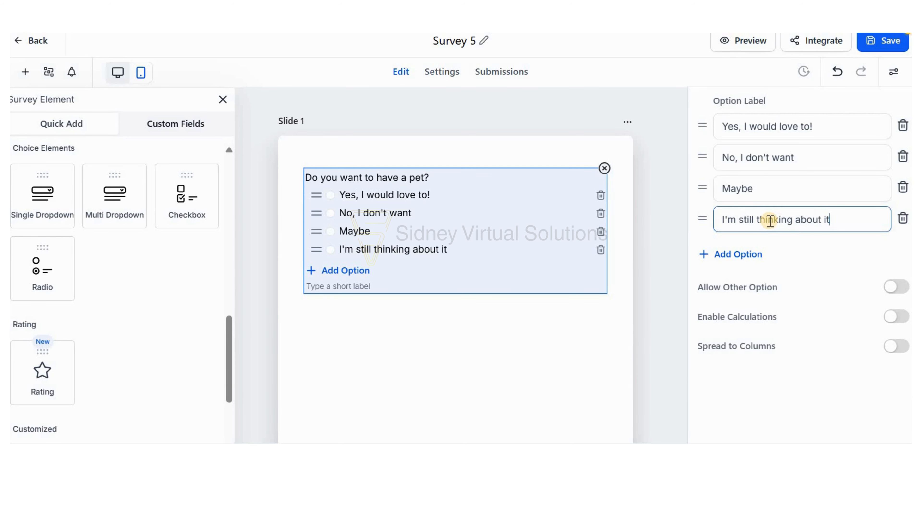
Add a second slide to the survey, place a Radio field on it and open the field's settings.
{"action": "left_click", "coordinate": [478, 348]}
{"action": "scroll", "coordinate": [478, 323], "scroll_direction": "down", "scroll_amount": 5}
{"action": "left_click", "coordinate": [455, 327]}
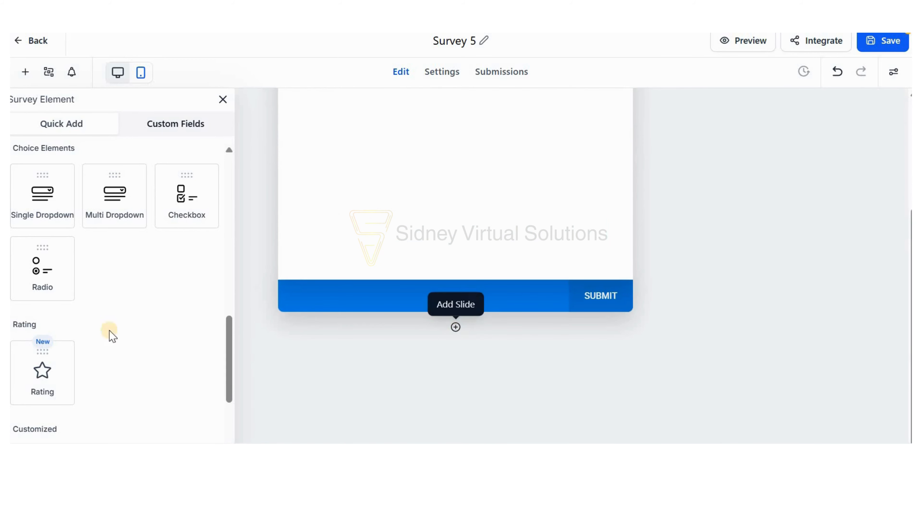
{"action": "left_click_drag", "start_coordinate": [40, 267], "coordinate": [400, 350]}
{"action": "scroll", "coordinate": [401, 350], "scroll_direction": "down", "scroll_amount": 3}
{"action": "left_click", "coordinate": [354, 321]}
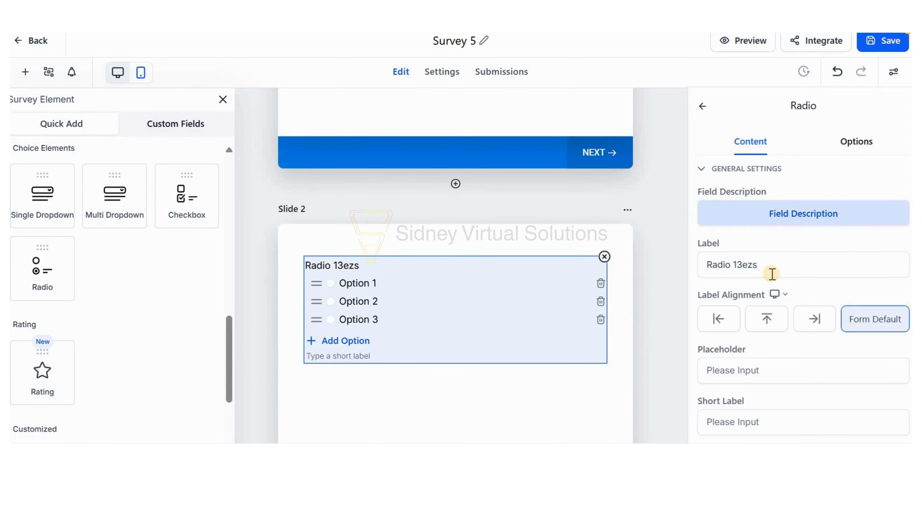
Set the Radio field's label on Slide 2 to "How often do you feed your pets?".
{"action": "left_click", "coordinate": [772, 274]}
{"action": "triple_click", "coordinate": [771, 273]}
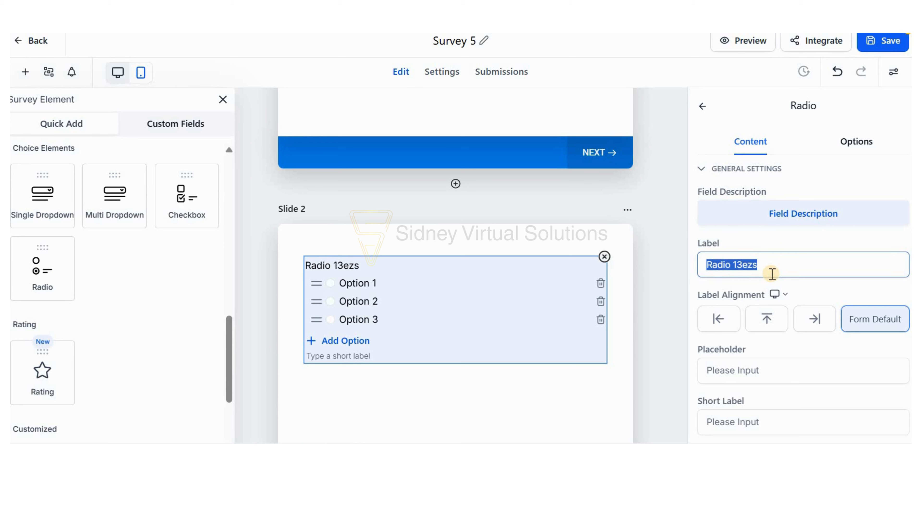
{"action": "type", "text": "How often "}
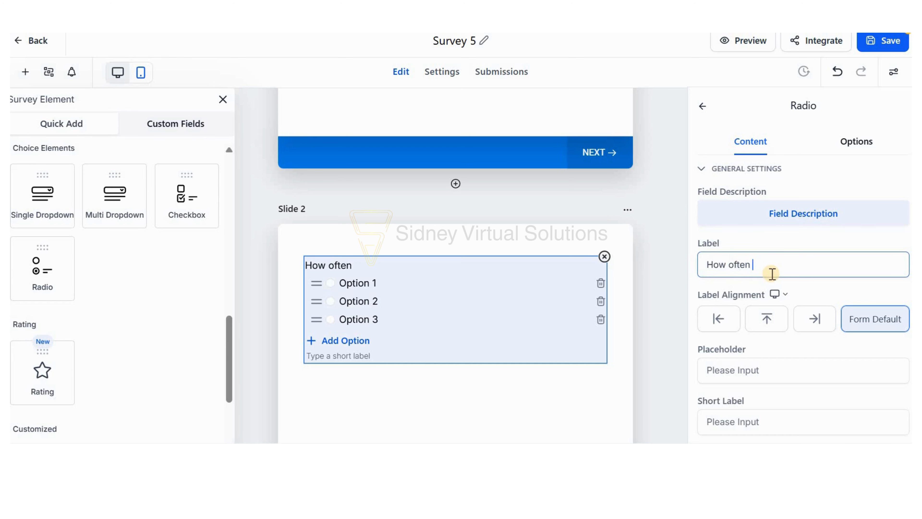
{"action": "type", "text": "do you feed your pets?"}
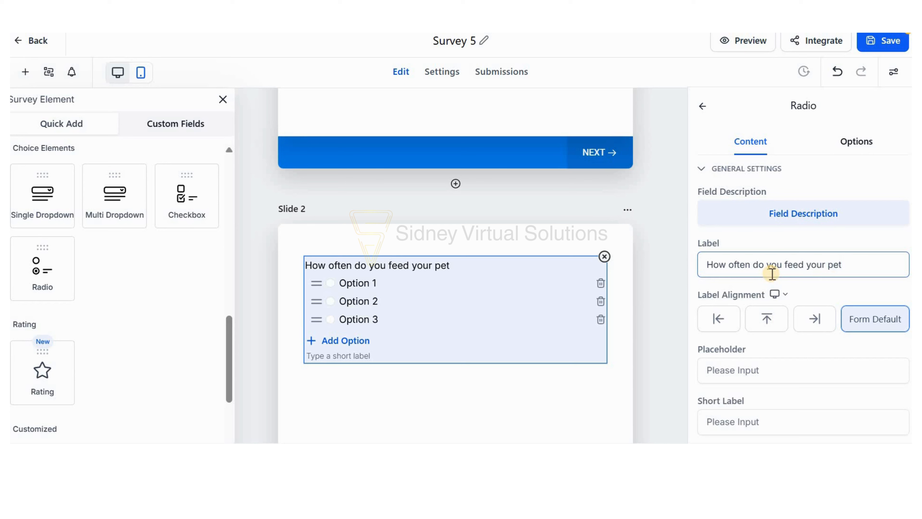
Set the feeding question's first answer option to "Everyday" and its second to "Three times a day".
{"action": "left_click", "coordinate": [856, 142]}
{"action": "left_click", "coordinate": [756, 313]}
{"action": "key", "text": "ctrl+a"}
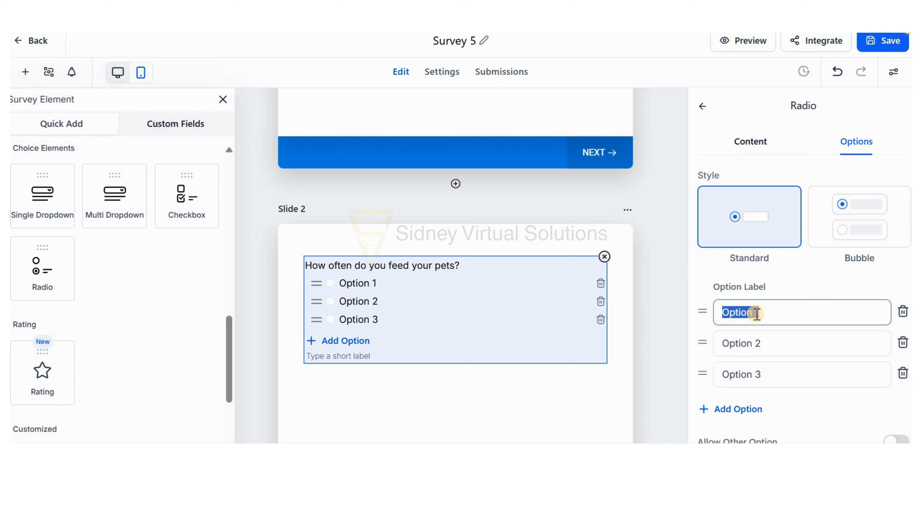
{"action": "type", "text": "Everyday"}
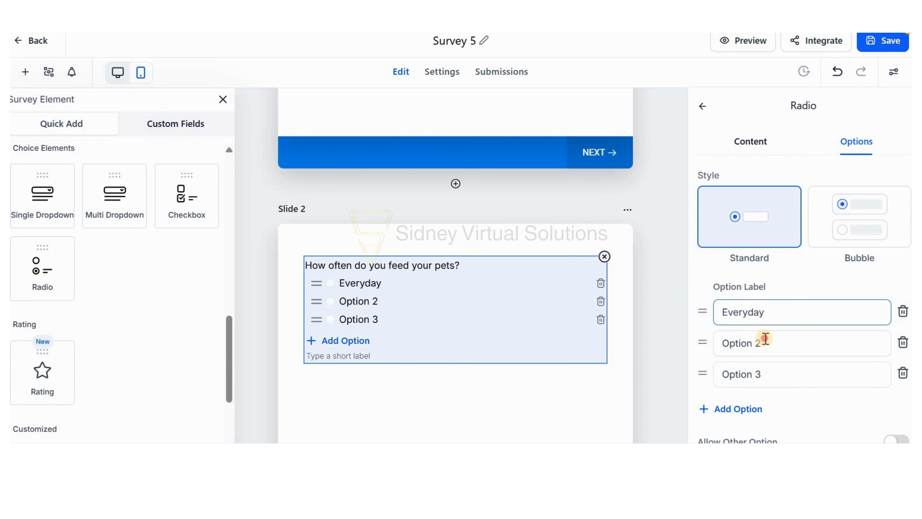
{"action": "left_click", "coordinate": [764, 339]}
{"action": "key", "text": "ctrl+a"}
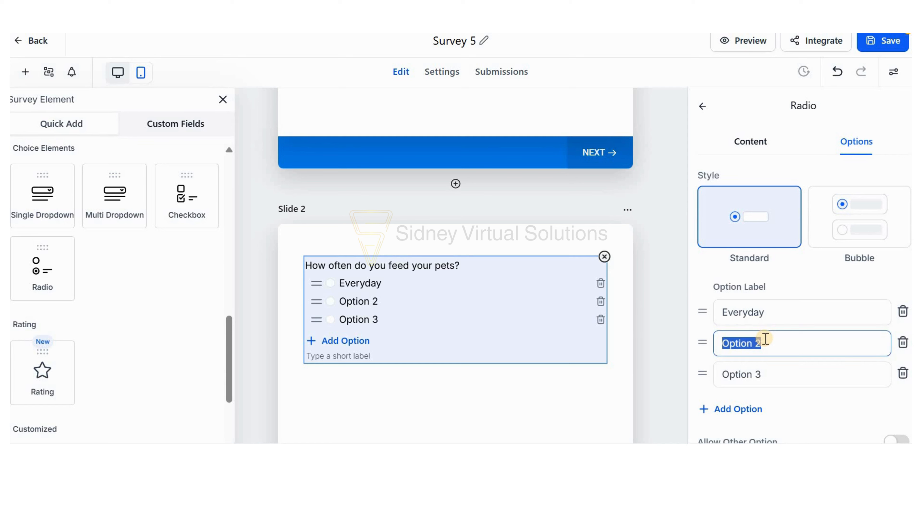
{"action": "type", "text": "Three times"}
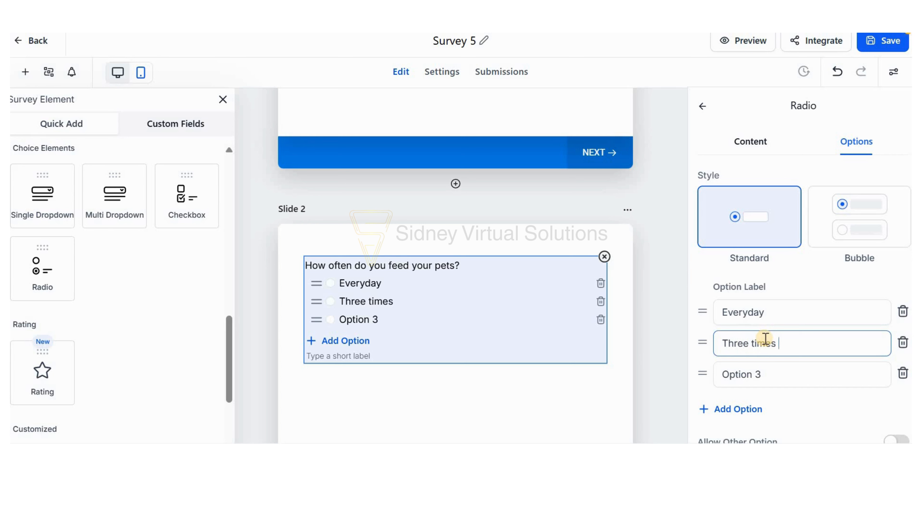
{"action": "type", "text": " a day"}
Replace the first answer option of the feeding question with "Once a day".
{"action": "left_click", "coordinate": [742, 311]}
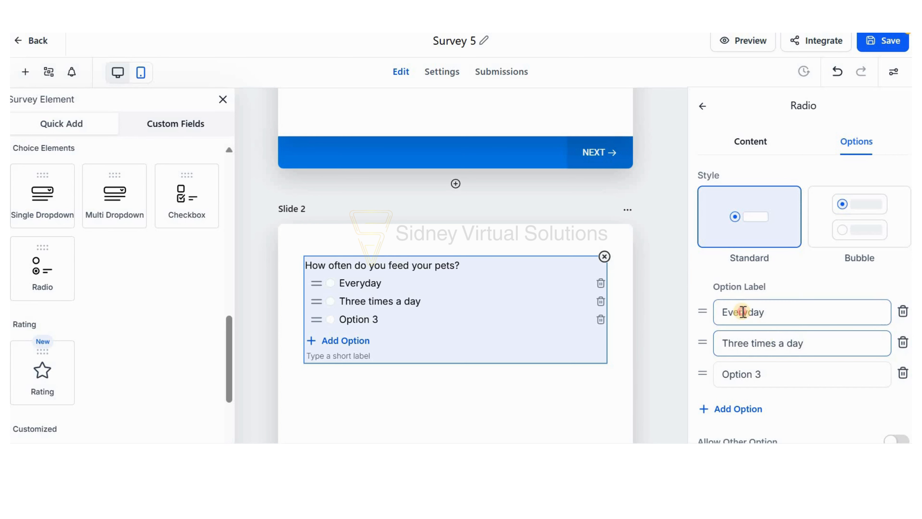
{"action": "key", "text": "ctrl+a"}
{"action": "type", "text": "Once a d"}
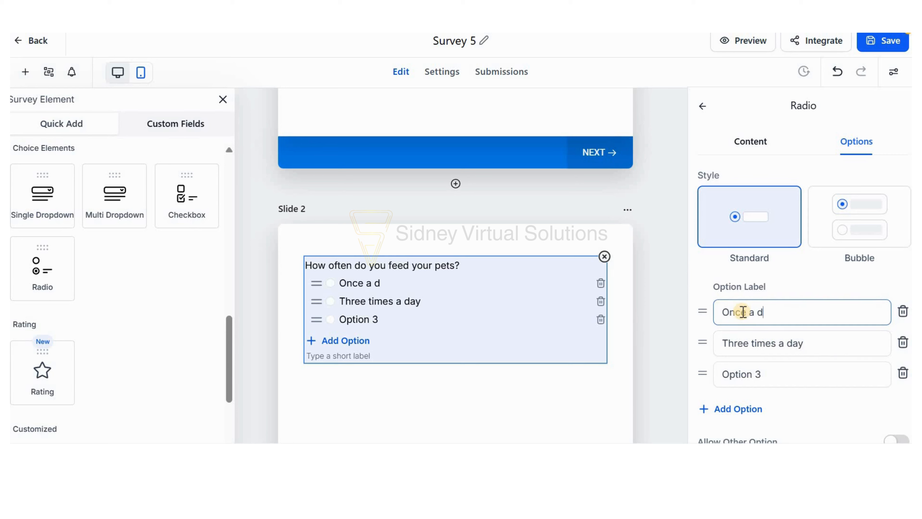
{"action": "type", "text": "ay"}
Replace the third answer option of the feeding question with "Twice a day".
{"action": "left_click", "coordinate": [779, 373]}
{"action": "key", "text": "ctrl+a"}
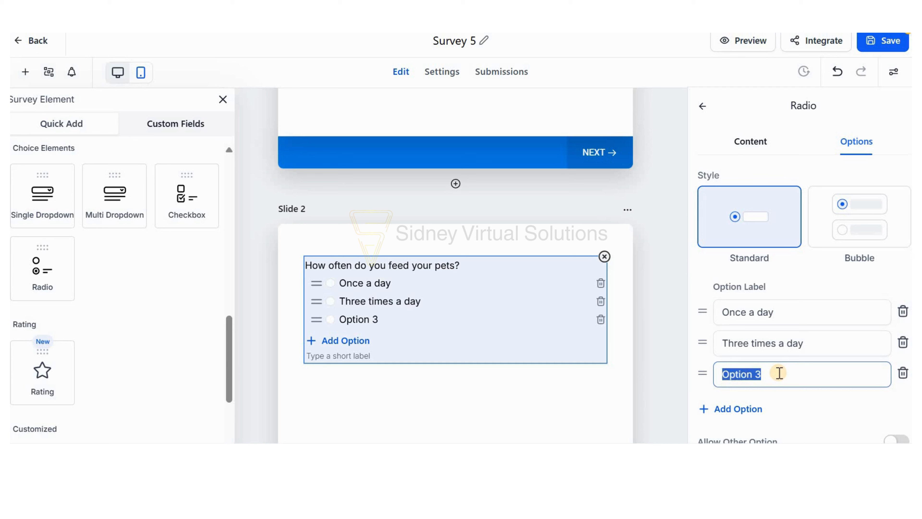
{"action": "type", "text": "Twice a"}
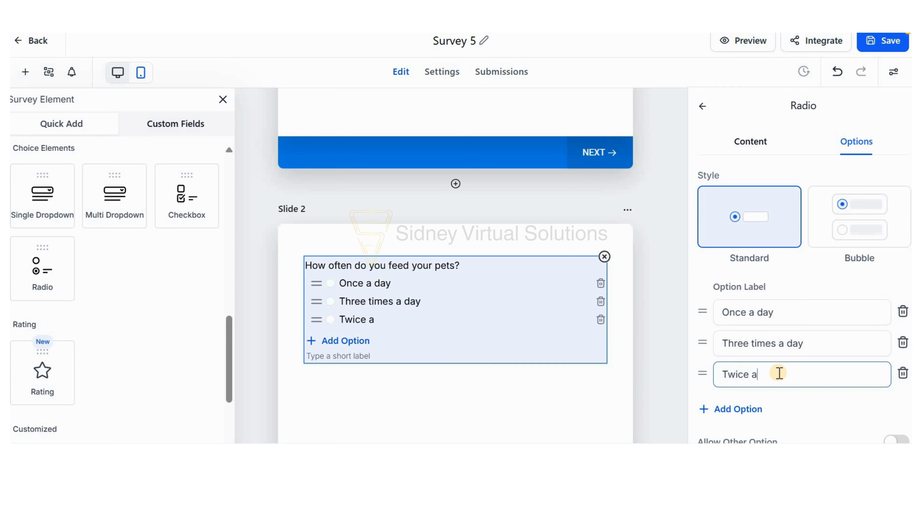
{"action": "type", "text": " day"}
Add a fourth answer option reading "Wait, I have to feed them?" to the feeding question on Slide 2.
{"action": "left_click", "coordinate": [736, 409]}
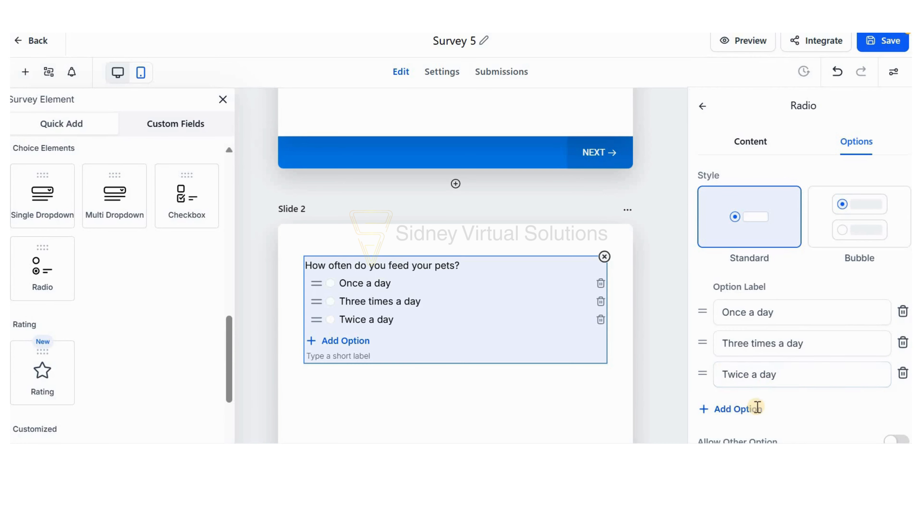
{"action": "left_click", "coordinate": [758, 405]}
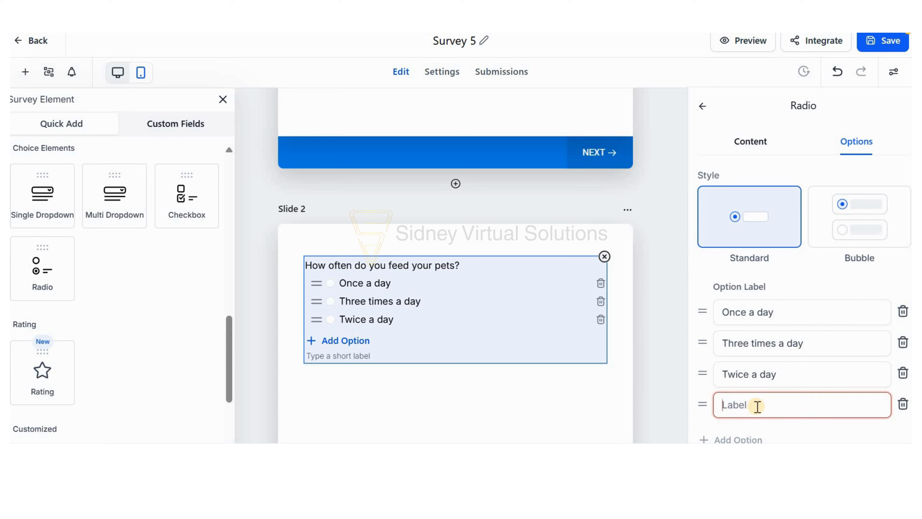
{"action": "type", "text": "W"}
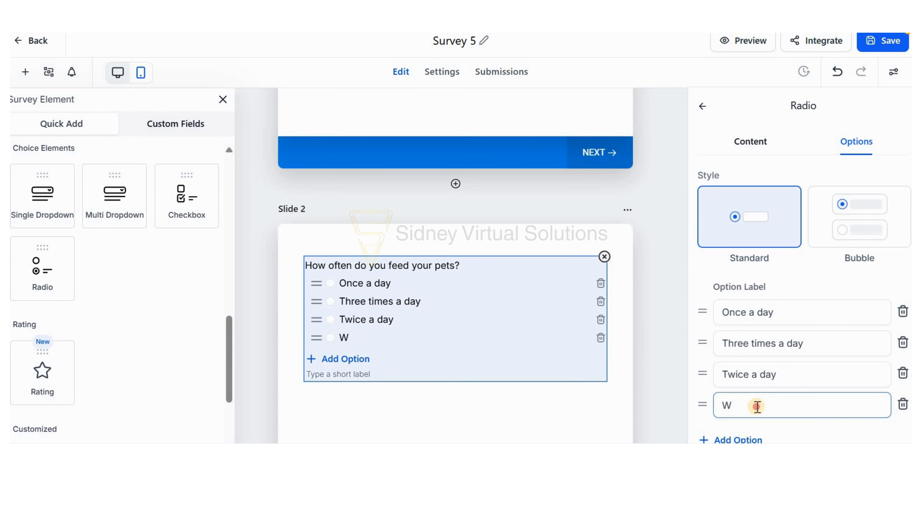
{"action": "type", "text": "ait, I have to feed them?"}
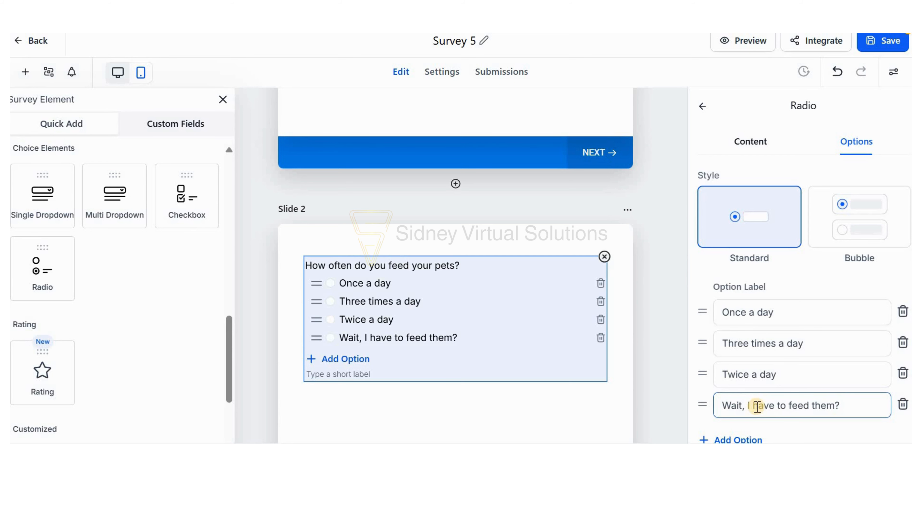
{"action": "left_click", "coordinate": [544, 402]}
Select the pet question on Slide 1 and look over the survey's style and theme settings.
{"action": "scroll", "coordinate": [453, 164], "scroll_direction": "up", "scroll_amount": 8}
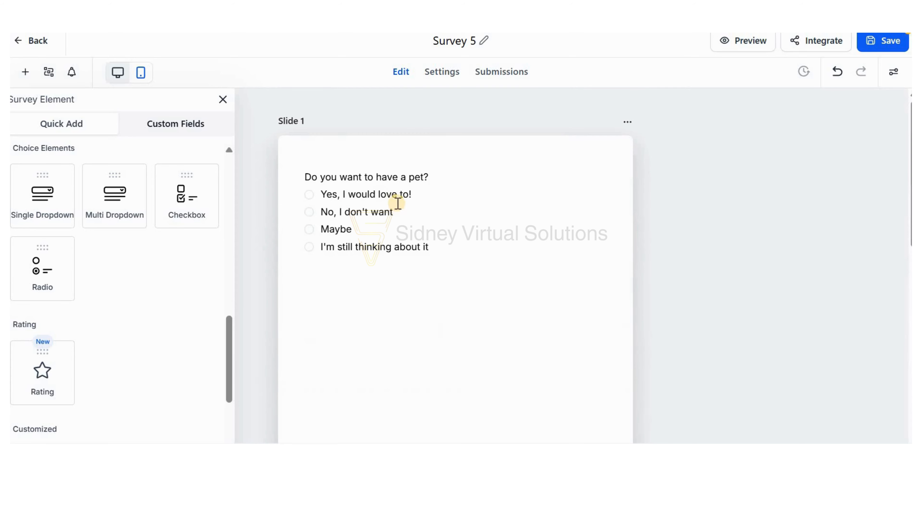
{"action": "triple_click", "coordinate": [398, 217]}
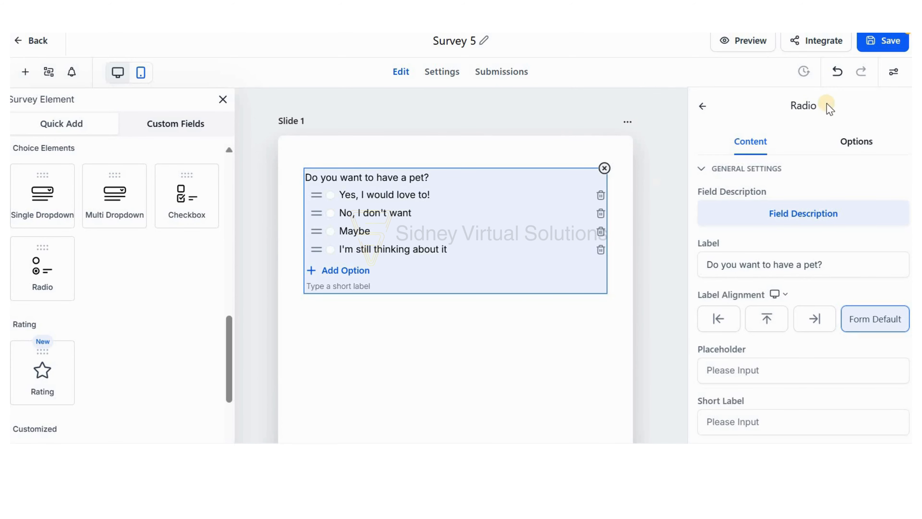
{"action": "left_click", "coordinate": [895, 73]}
{"action": "left_click", "coordinate": [795, 125]}
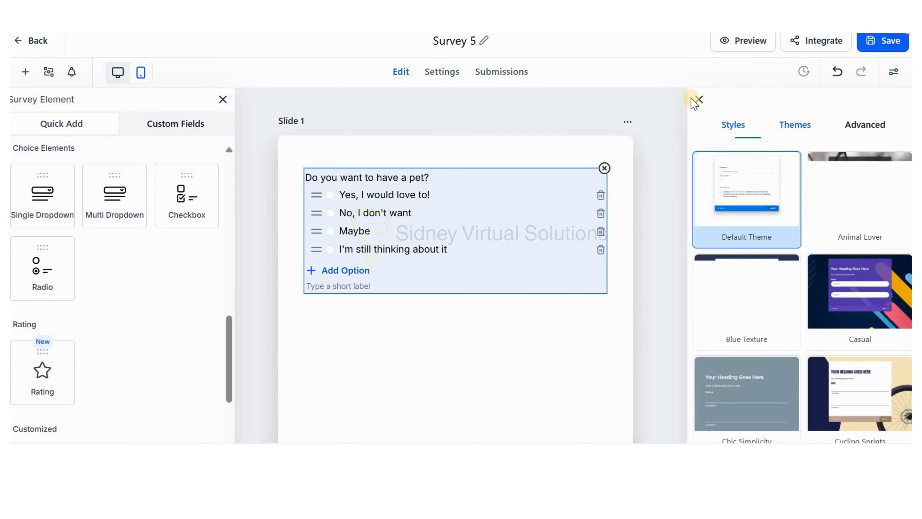
{"action": "left_click", "coordinate": [698, 100]}
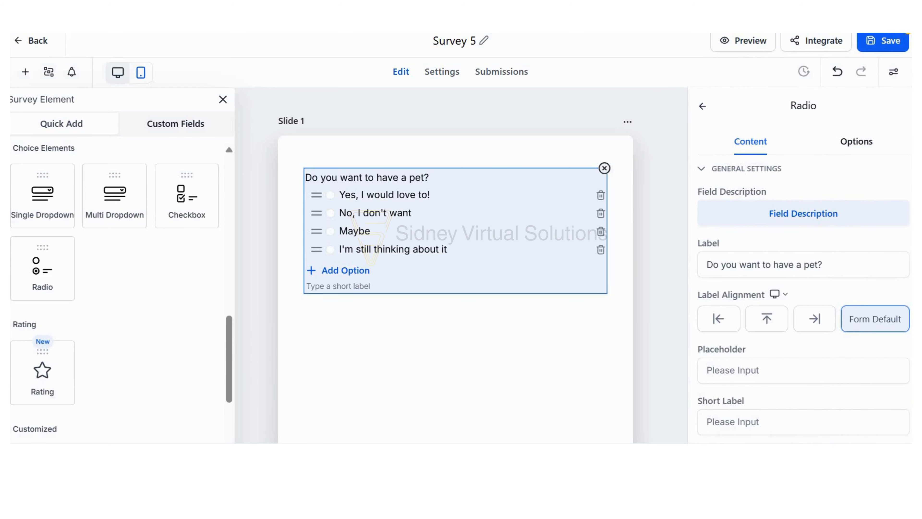
View the example survey "Do you have a pet?" full screen in a separate browser window and try to advance to its next slide.
{"action": "left_click_drag", "start_coordinate": [632, 34], "coordinate": [513, 205]}
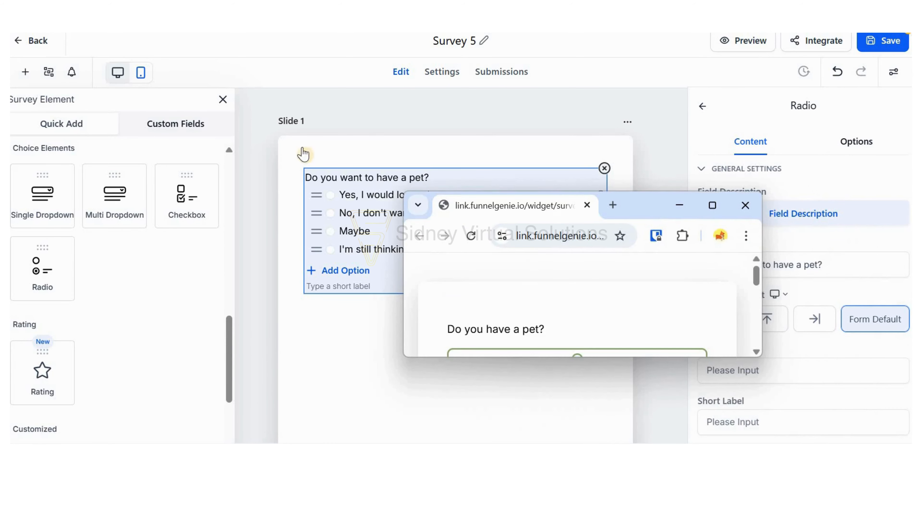
{"action": "key", "text": "F11"}
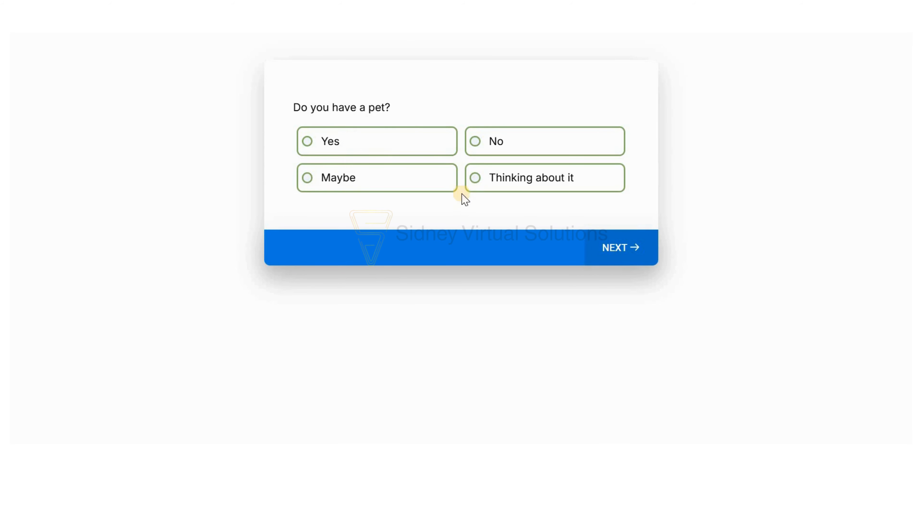
{"action": "left_click", "coordinate": [622, 252]}
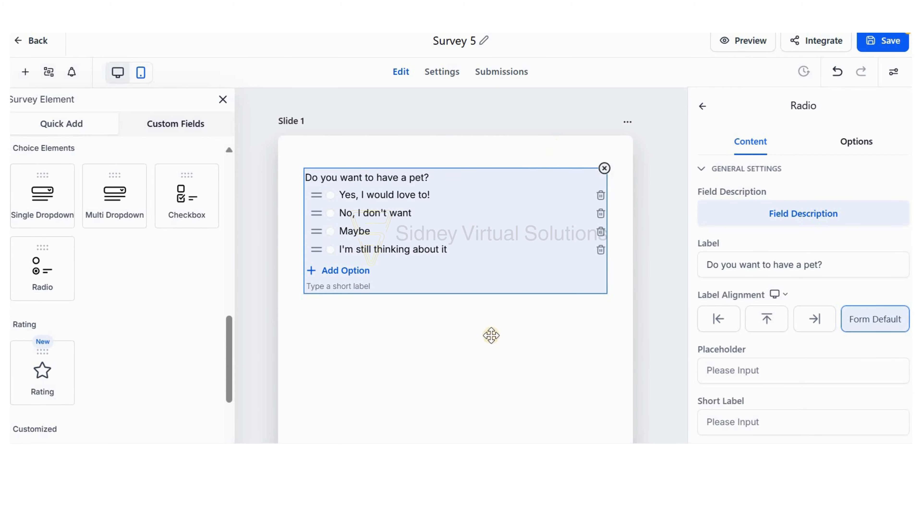
{"action": "left_click", "coordinate": [499, 353]}
{"action": "left_click", "coordinate": [409, 233]}
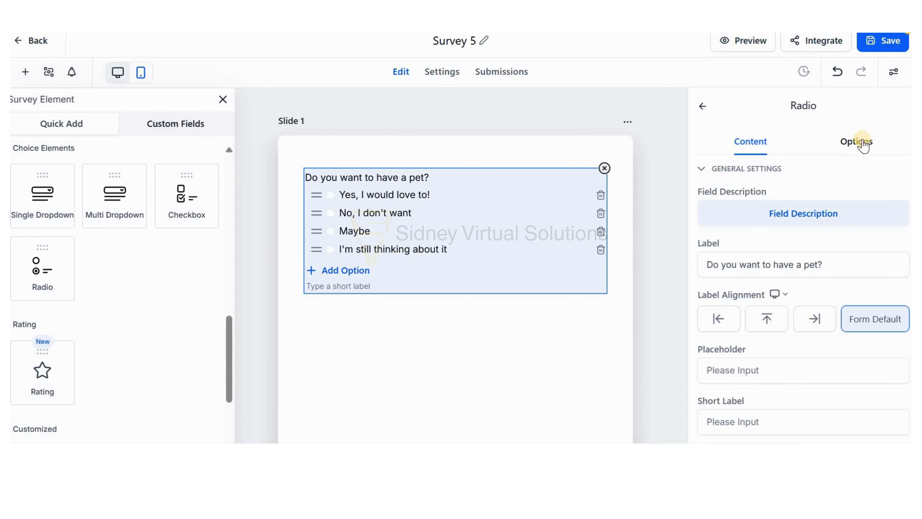
{"action": "left_click_drag", "start_coordinate": [525, 206], "coordinate": [581, 163]}
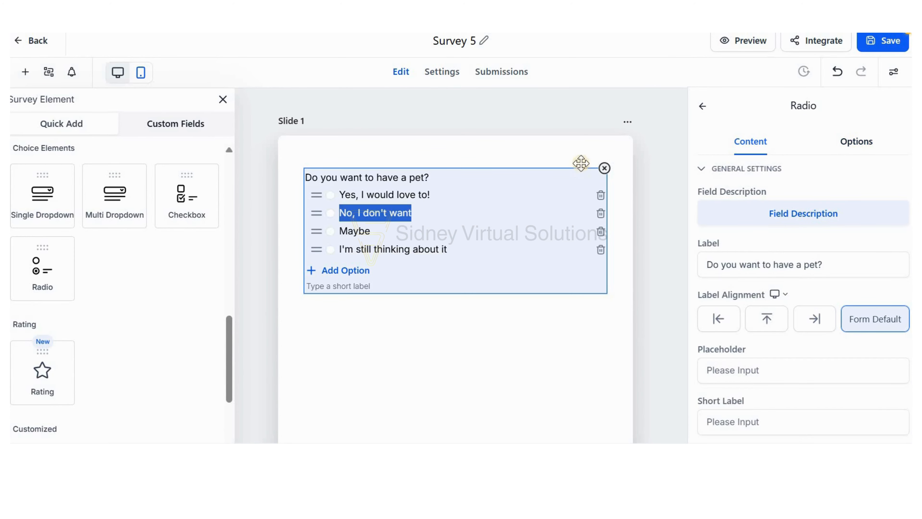
{"action": "left_click", "coordinate": [565, 151]}
{"action": "left_click", "coordinate": [483, 219]}
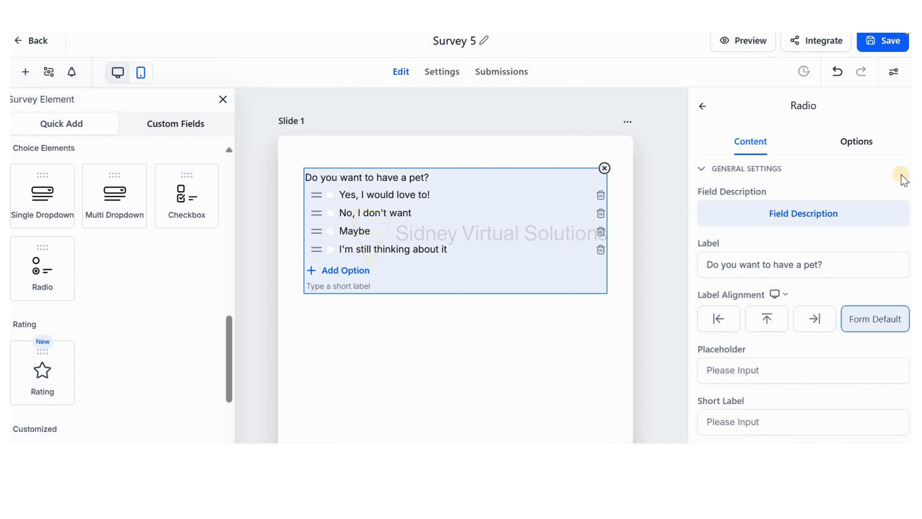
Try the Bubble option style on the Slide 1 pet question and restore the Standard style.
{"action": "left_click", "coordinate": [856, 141]}
{"action": "left_click", "coordinate": [855, 211]}
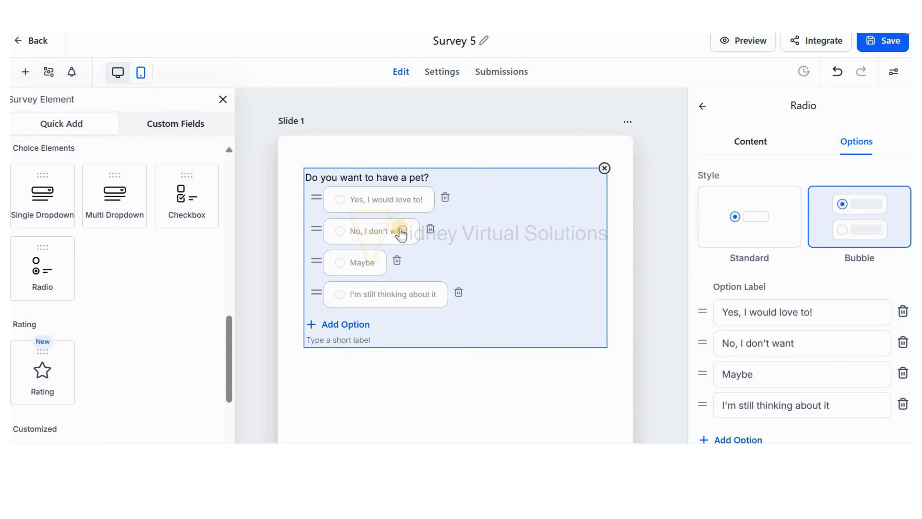
{"action": "scroll", "coordinate": [485, 262], "scroll_direction": "down", "scroll_amount": 10}
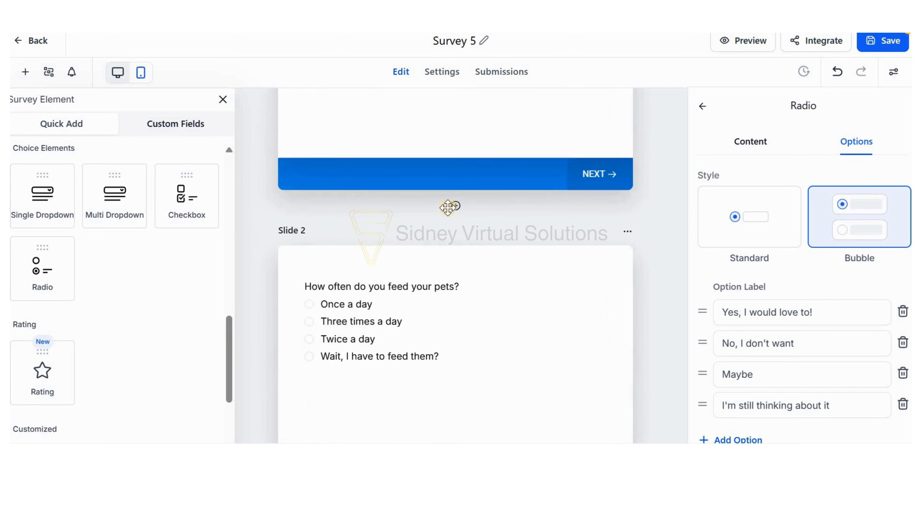
{"action": "left_click", "coordinate": [744, 227]}
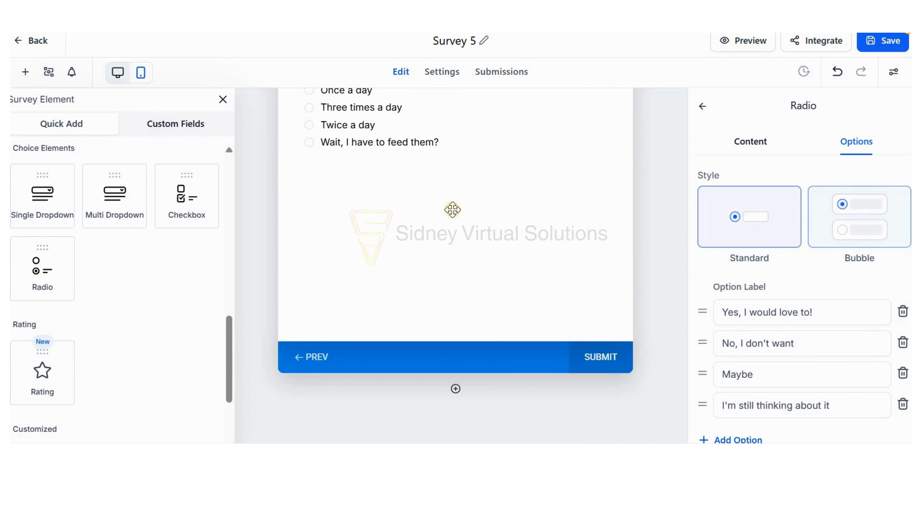
{"action": "scroll", "coordinate": [452, 232], "scroll_direction": "up", "scroll_amount": 10}
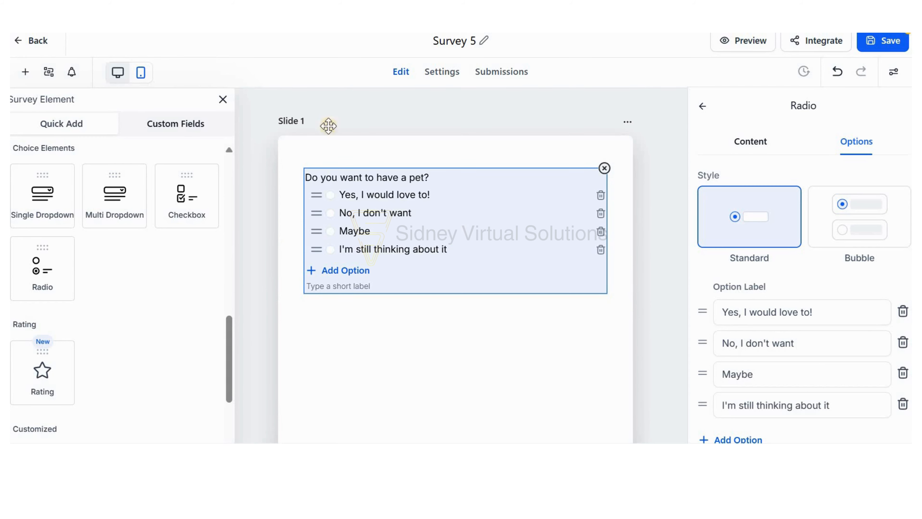
Paste the copied radio-option styling code into the Custom CSS of the survey's advanced style settings.
{"action": "left_click", "coordinate": [704, 104]}
{"action": "left_click", "coordinate": [465, 191]}
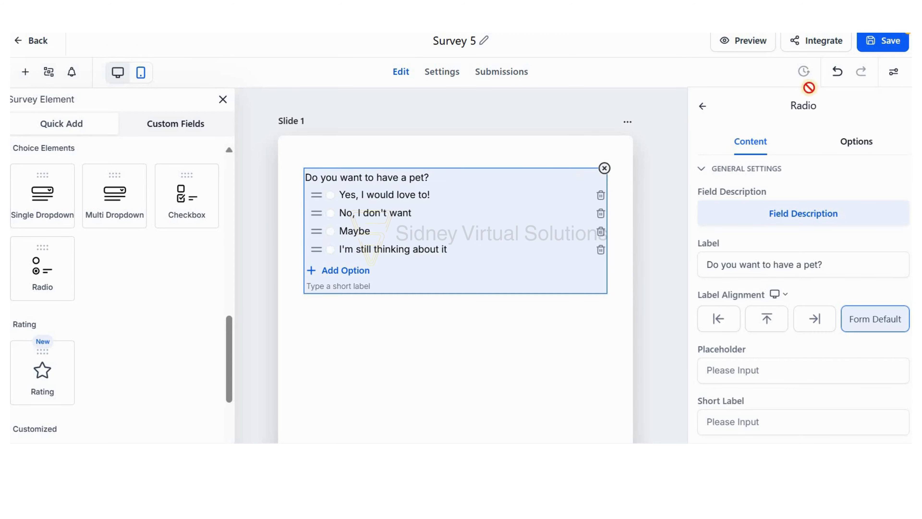
{"action": "left_click", "coordinate": [893, 73]}
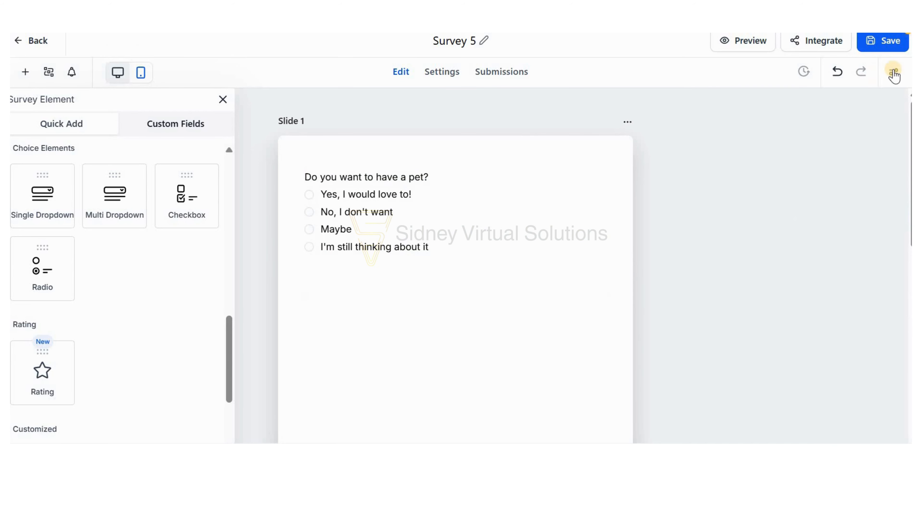
{"action": "left_click", "coordinate": [864, 125]}
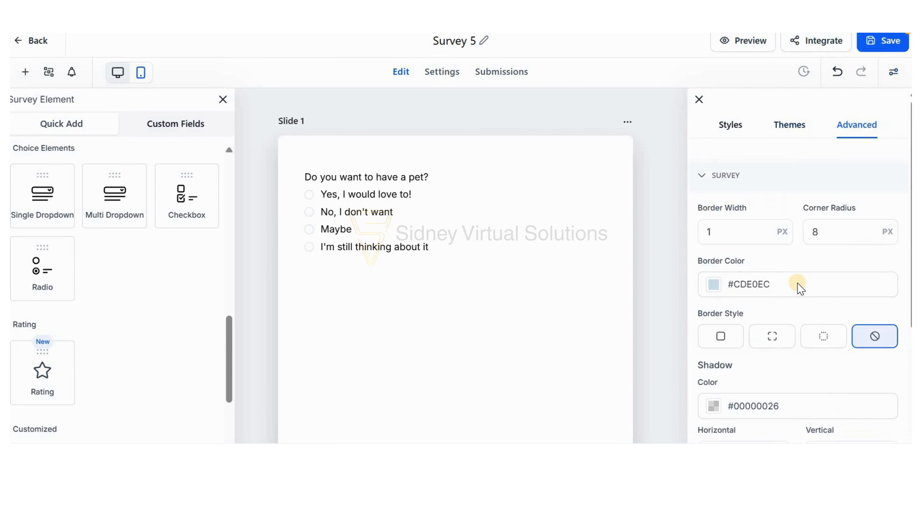
{"action": "scroll", "coordinate": [798, 287], "scroll_direction": "down", "scroll_amount": 5}
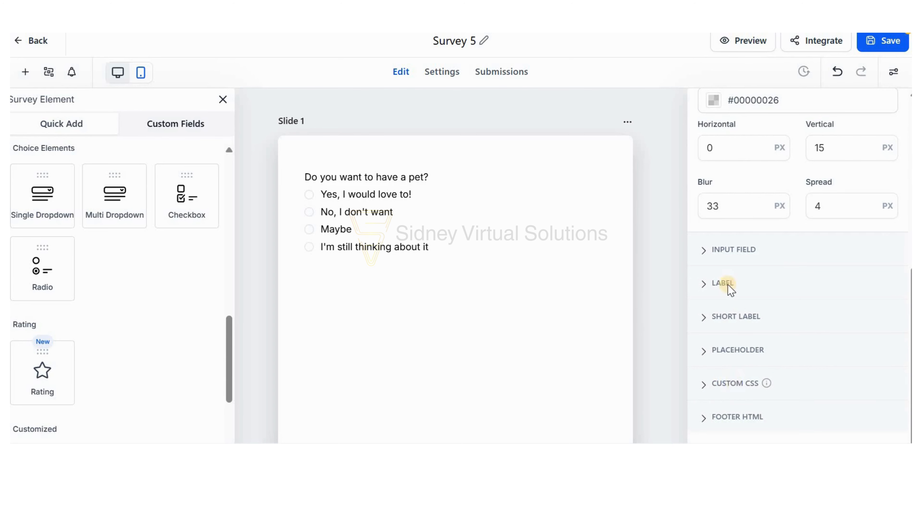
{"action": "left_click", "coordinate": [729, 382]}
{"action": "left_click", "coordinate": [759, 268]}
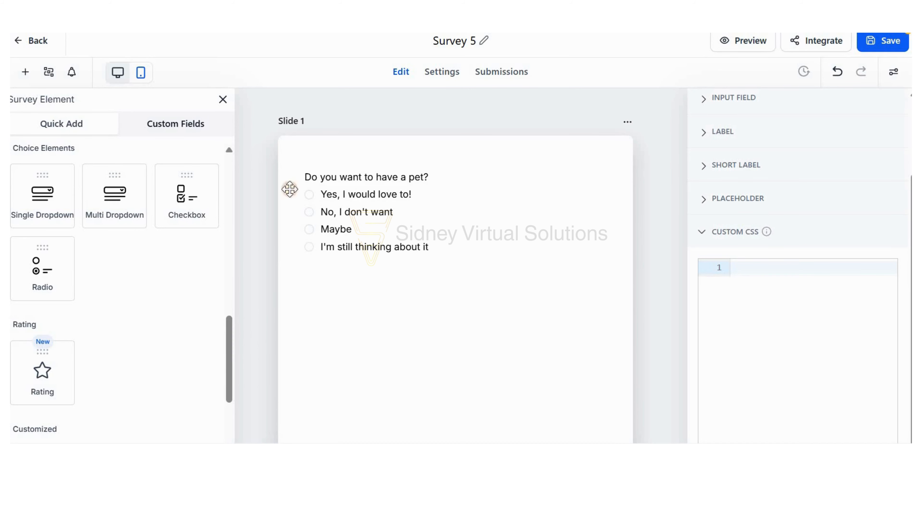
{"action": "left_click", "coordinate": [790, 268]}
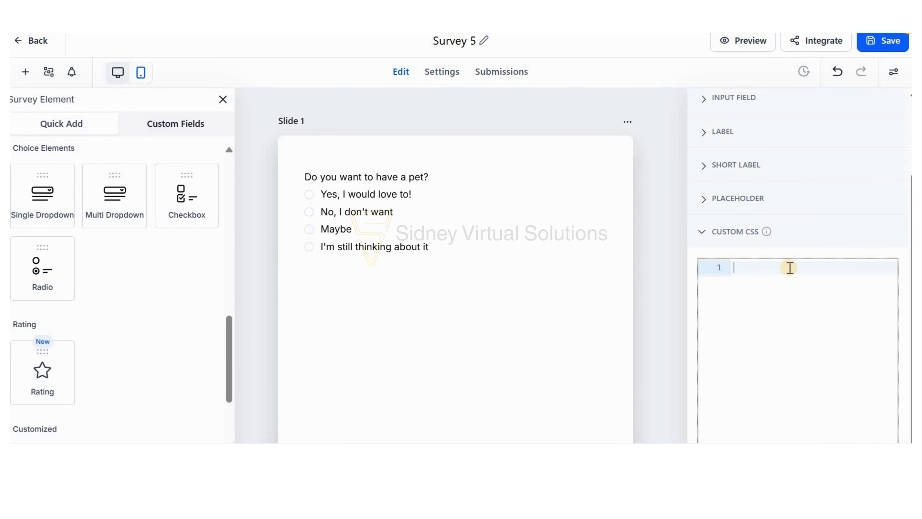
{"action": "key", "text": "ctrl+v"}
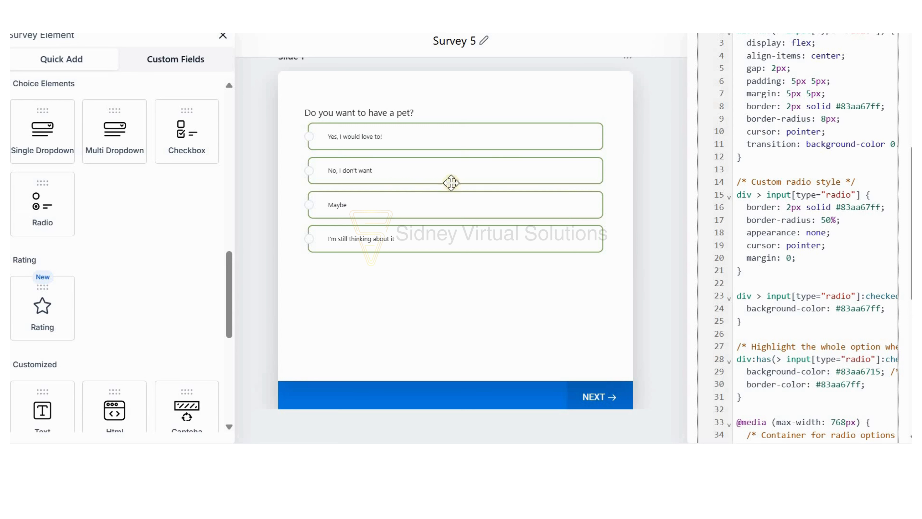
Examine the pasted custom CSS rules for the radio options and how they style the answers on the slides.
{"action": "scroll", "coordinate": [805, 254], "scroll_direction": "up", "scroll_amount": 6}
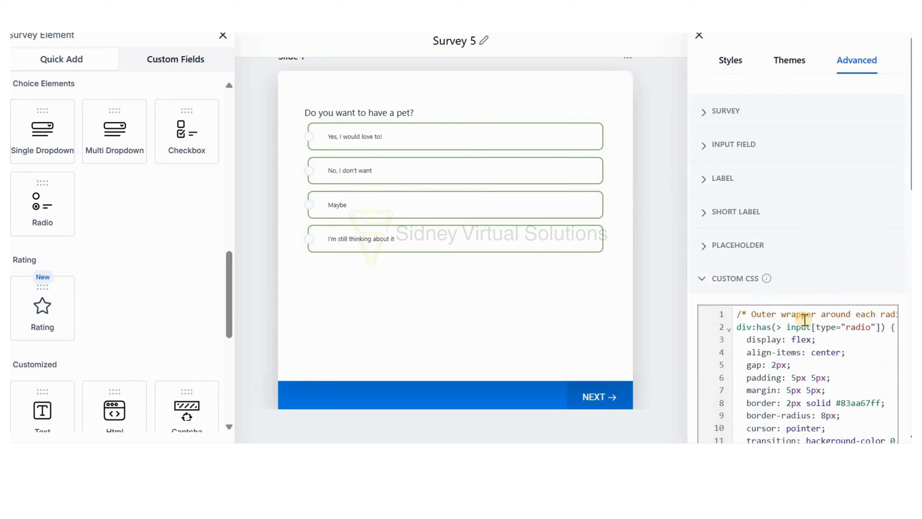
{"action": "scroll", "coordinate": [768, 280], "scroll_direction": "down", "scroll_amount": 2}
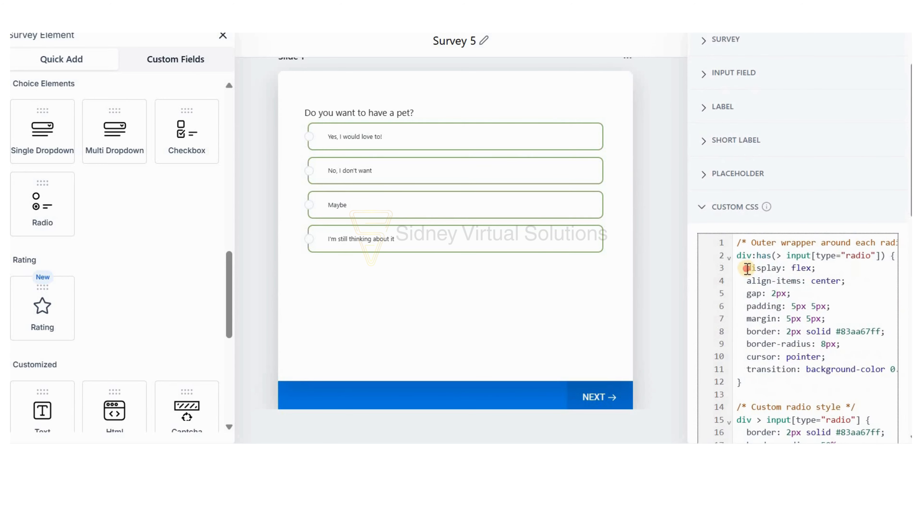
{"action": "left_click_drag", "start_coordinate": [747, 268], "coordinate": [811, 358]}
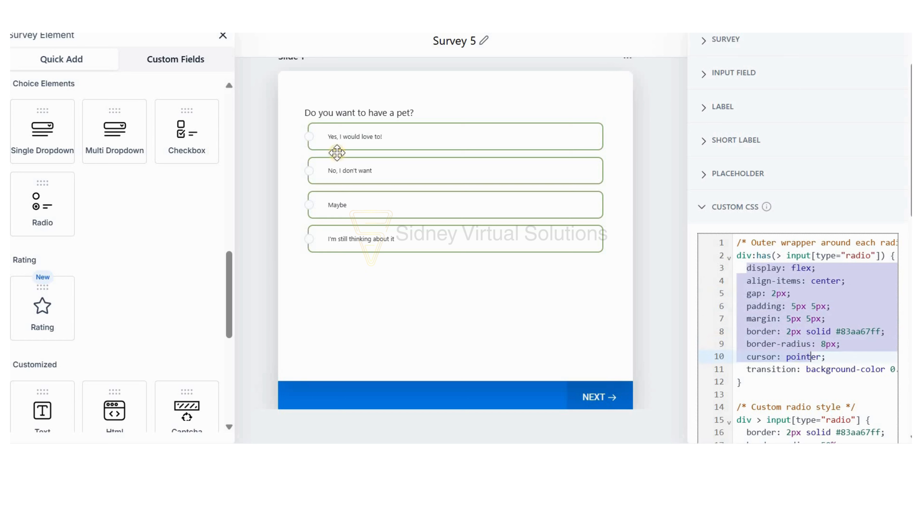
{"action": "left_click", "coordinate": [761, 319]}
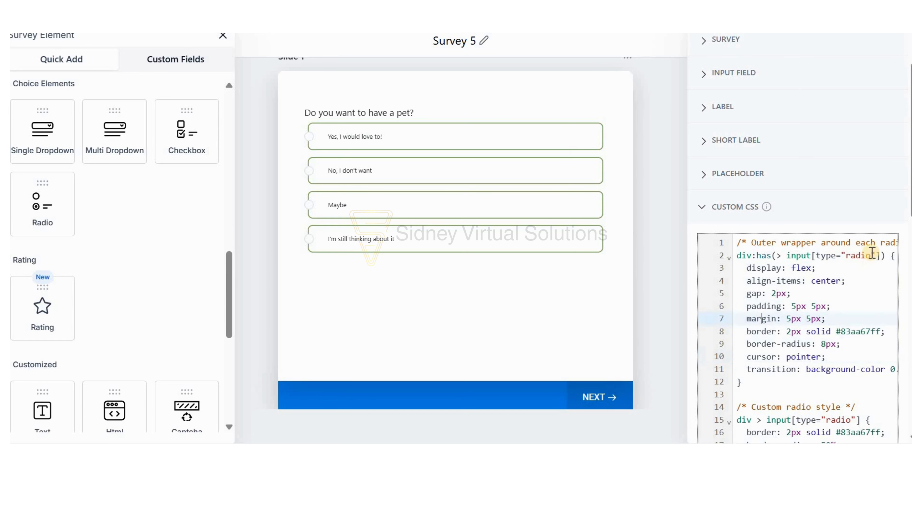
{"action": "left_click", "coordinate": [871, 255]}
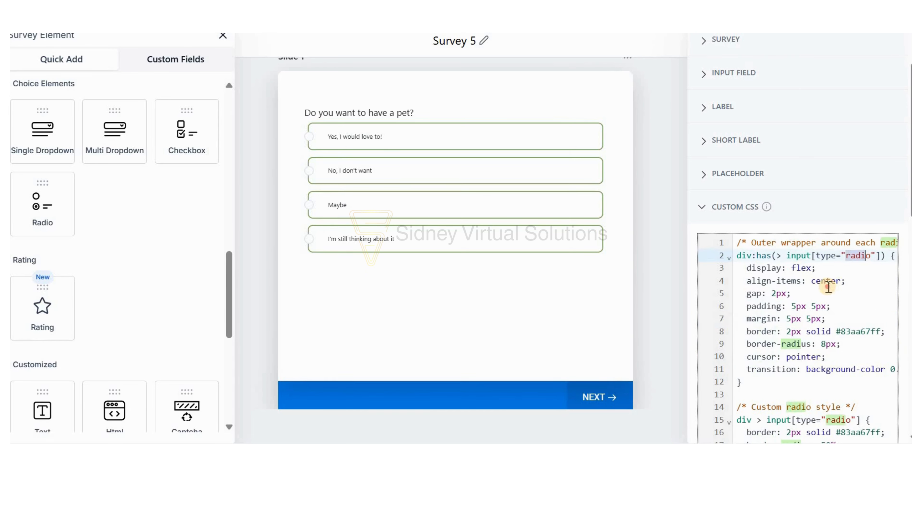
{"action": "left_click", "coordinate": [768, 281]}
{"action": "left_click_drag", "start_coordinate": [741, 267], "coordinate": [817, 369]}
{"action": "left_click", "coordinate": [774, 306]}
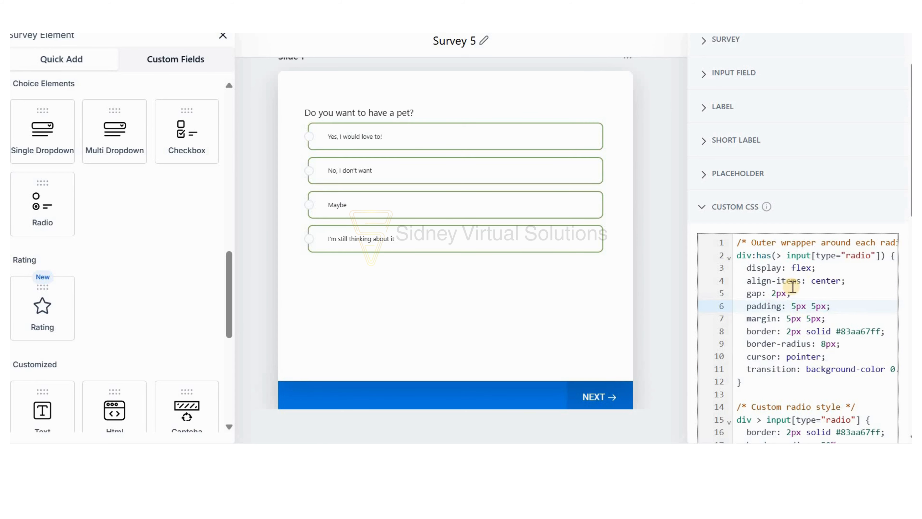
{"action": "scroll", "coordinate": [793, 286], "scroll_direction": "down", "scroll_amount": 6}
{"action": "scroll", "coordinate": [789, 288], "scroll_direction": "up", "scroll_amount": 8}
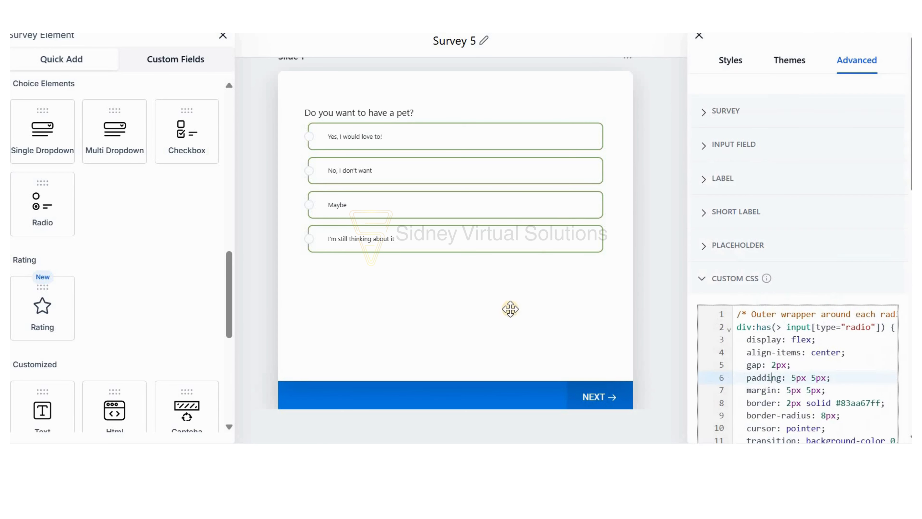
{"action": "scroll", "coordinate": [508, 305], "scroll_direction": "down", "scroll_amount": 5}
{"action": "scroll", "coordinate": [477, 216], "scroll_direction": "up", "scroll_amount": 6}
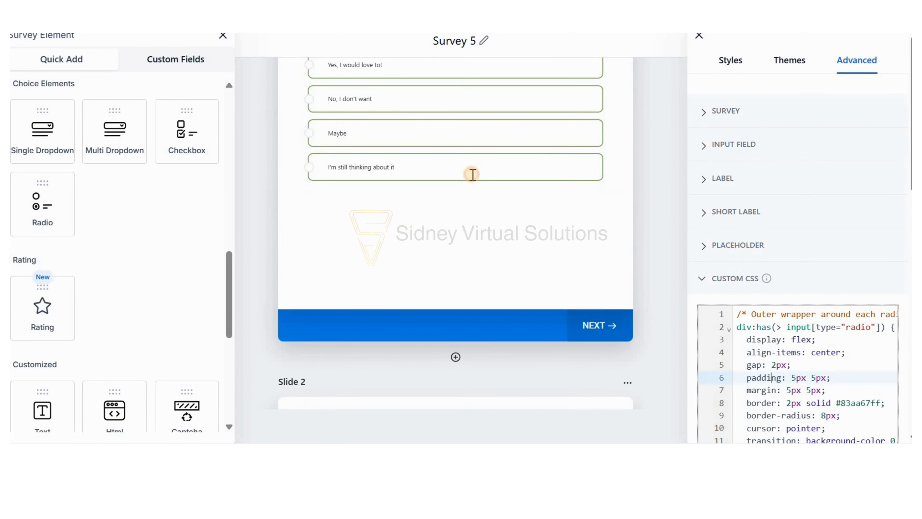
Spread the answer options of the Slide 1 question "Do you want to have a pet?" across 2 columns.
{"action": "left_click", "coordinate": [570, 193]}
{"action": "scroll", "coordinate": [549, 254], "scroll_direction": "up", "scroll_amount": 2}
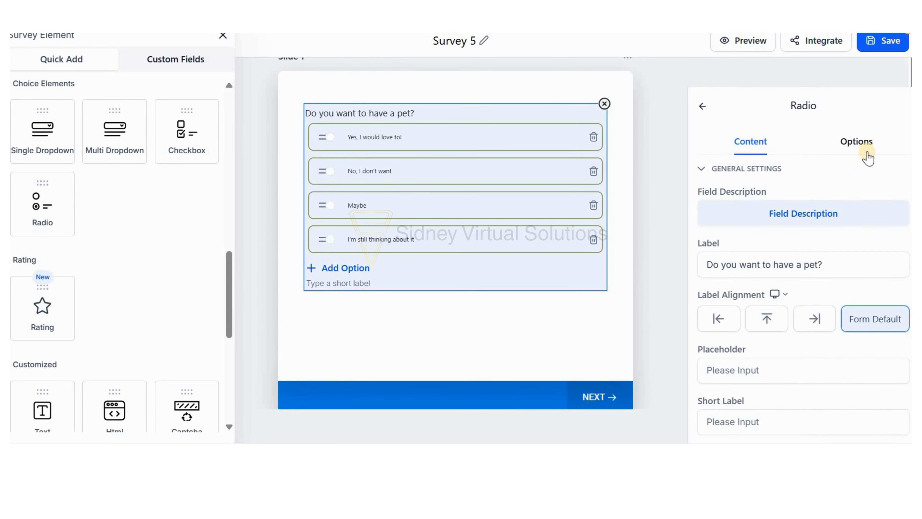
{"action": "left_click", "coordinate": [520, 90]}
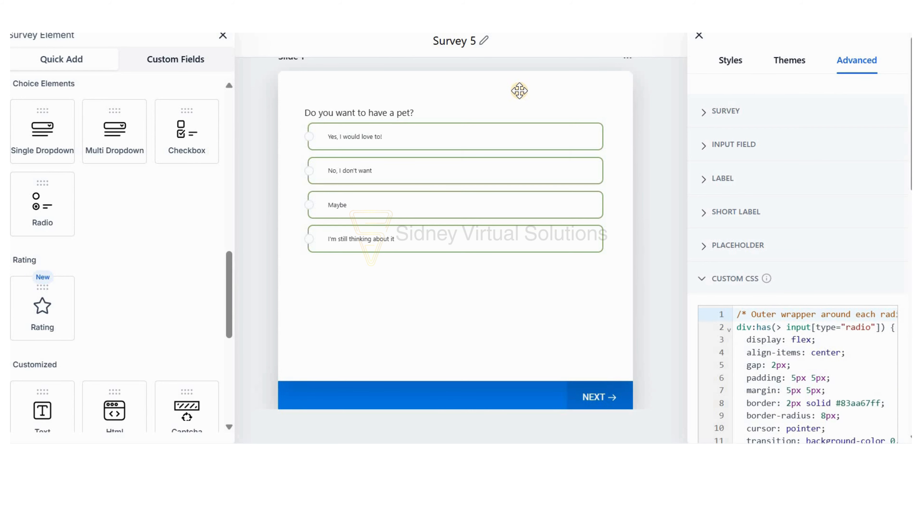
{"action": "left_click", "coordinate": [523, 141]}
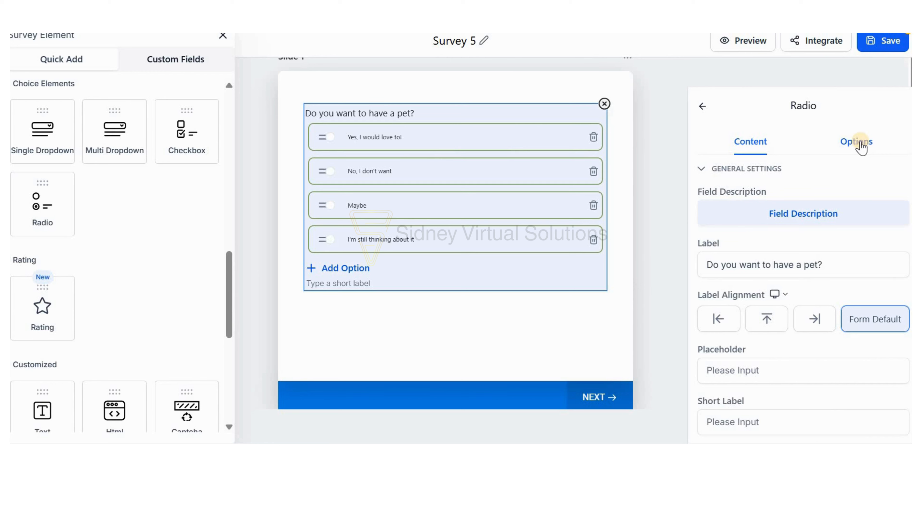
{"action": "left_click", "coordinate": [856, 142]}
{"action": "scroll", "coordinate": [825, 267], "scroll_direction": "down", "scroll_amount": 5}
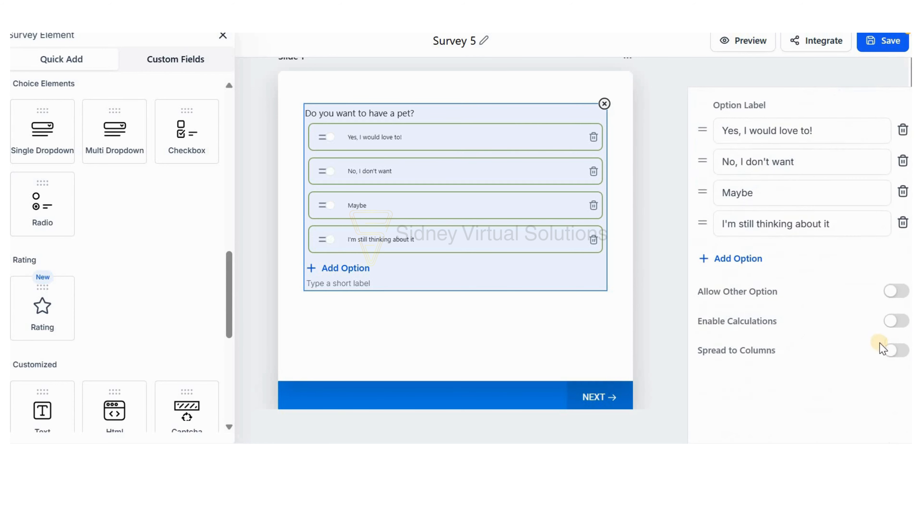
{"action": "left_click", "coordinate": [895, 347]}
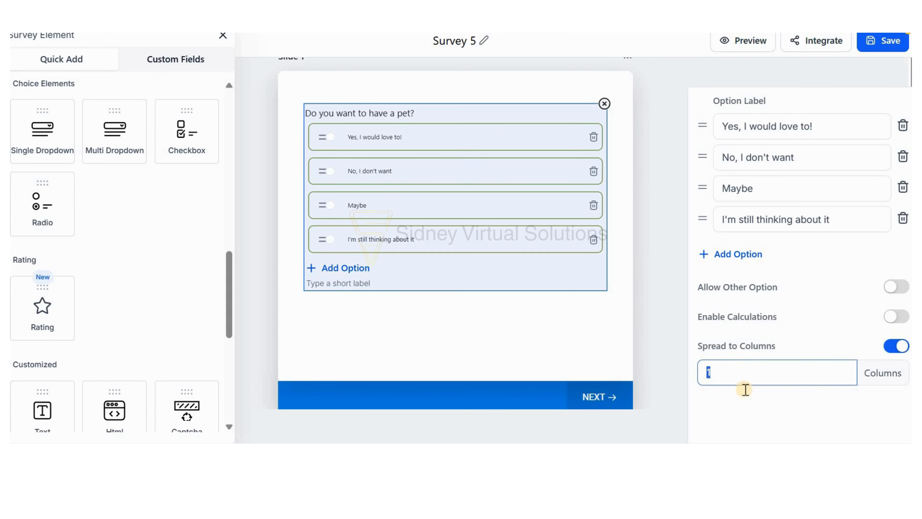
{"action": "key", "text": "BackSpace"}
{"action": "type", "text": "2"}
{"action": "left_click", "coordinate": [485, 224]}
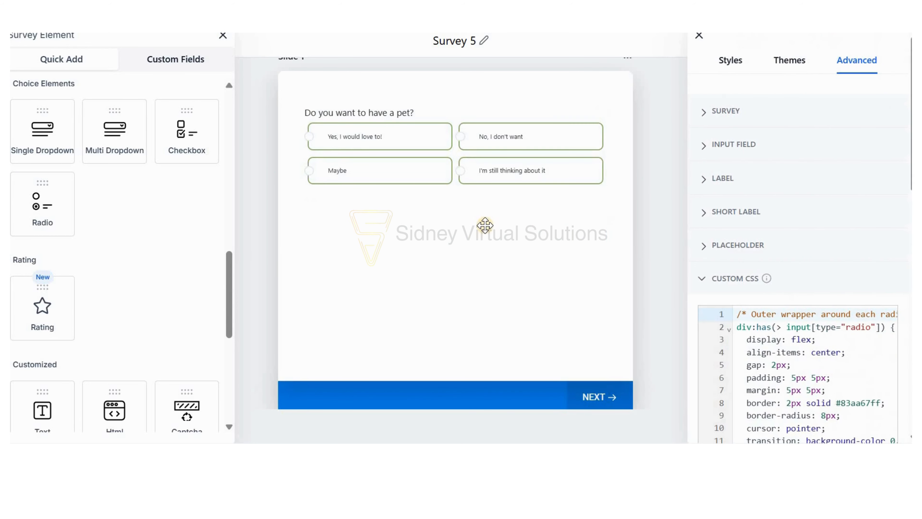
Spread the answer options of the Slide 2 question "How often do you feed your pets?" across 2 columns.
{"action": "scroll", "coordinate": [486, 229], "scroll_direction": "down", "scroll_amount": 8}
{"action": "left_click", "coordinate": [527, 244]}
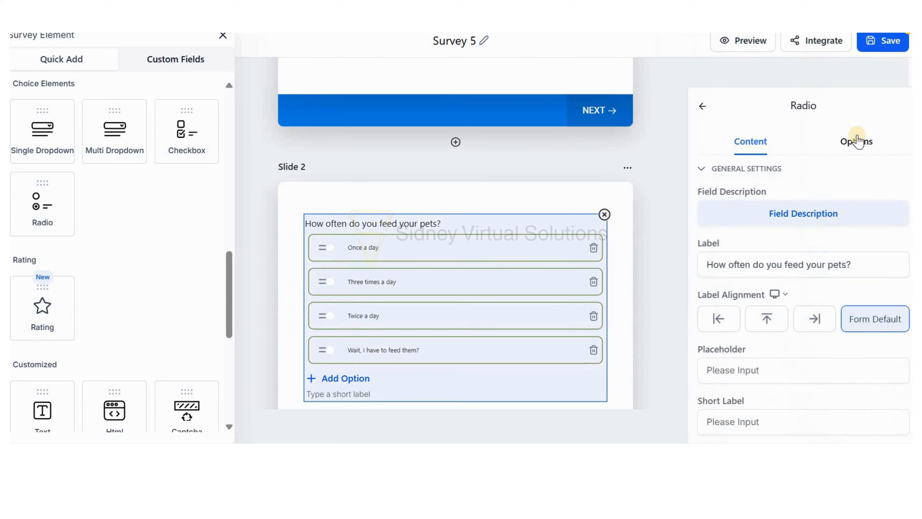
{"action": "left_click", "coordinate": [857, 141]}
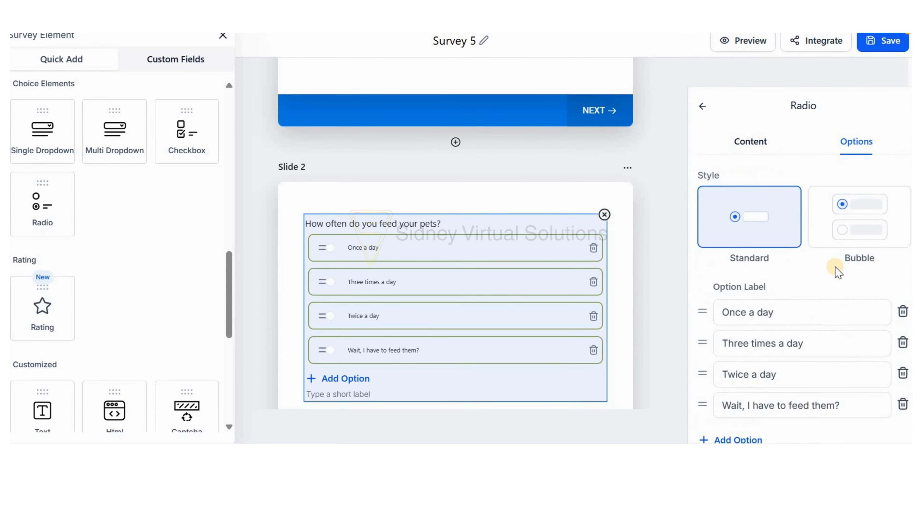
{"action": "scroll", "coordinate": [872, 361], "scroll_direction": "down", "scroll_amount": 5}
{"action": "left_click", "coordinate": [903, 346]}
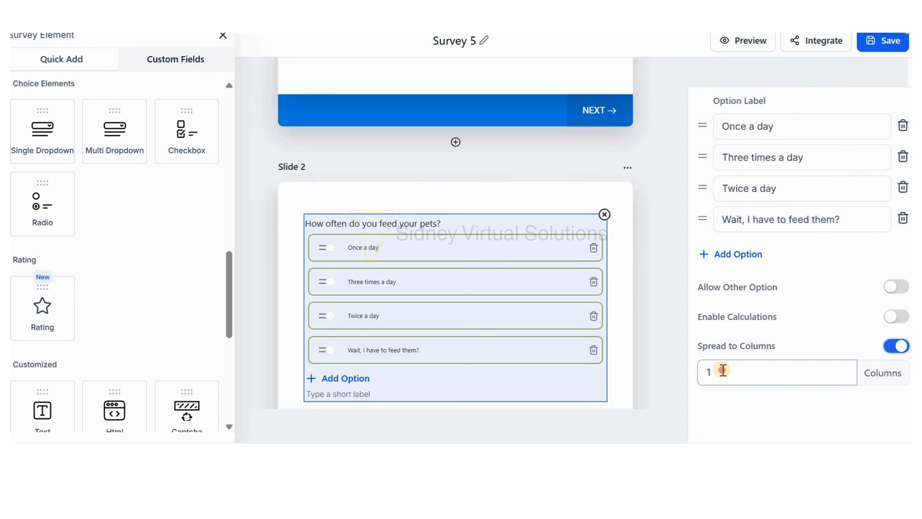
{"action": "left_click", "coordinate": [719, 372]}
{"action": "key", "text": "BackSpace"}
{"action": "type", "text": "2"}
{"action": "left_click", "coordinate": [537, 361]}
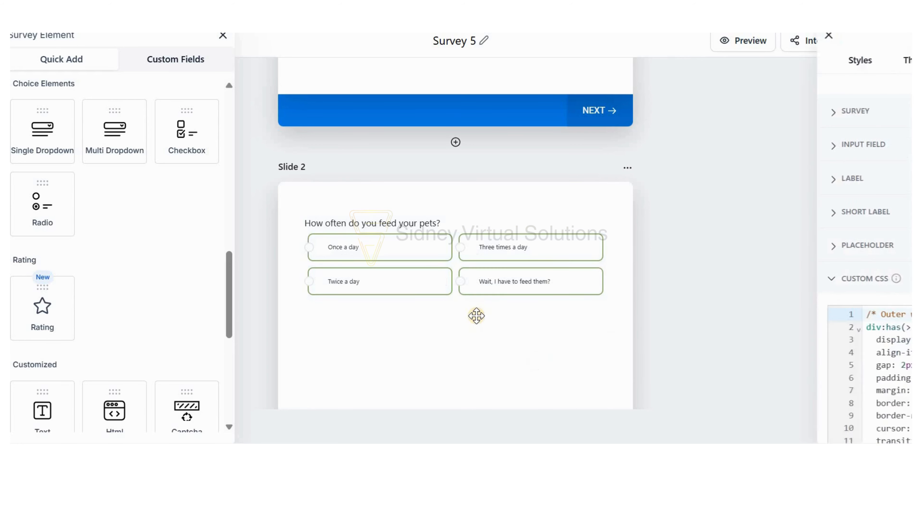
Return to Slide 1, close the style settings and save the survey.
{"action": "scroll", "coordinate": [476, 315], "scroll_direction": "up", "scroll_amount": 1}
{"action": "scroll", "coordinate": [476, 316], "scroll_direction": "up", "scroll_amount": 6}
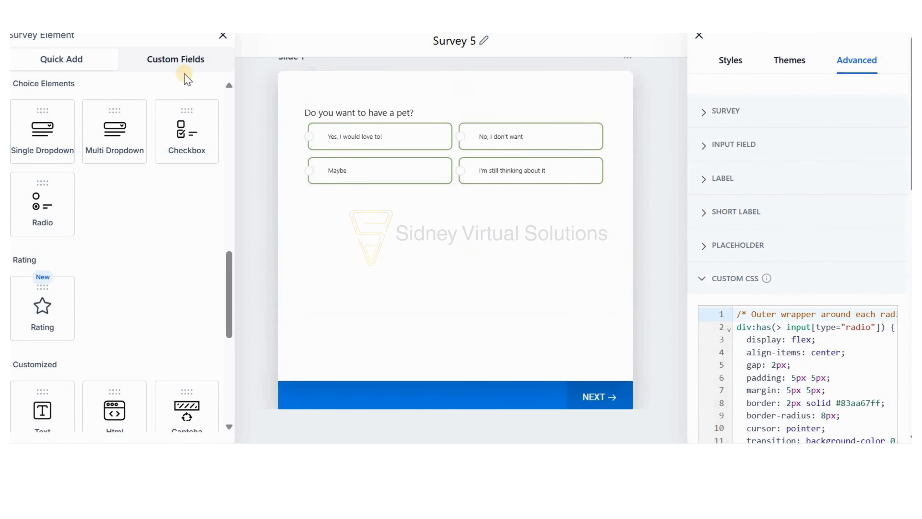
{"action": "scroll", "coordinate": [229, 84], "scroll_direction": "up", "scroll_amount": 6}
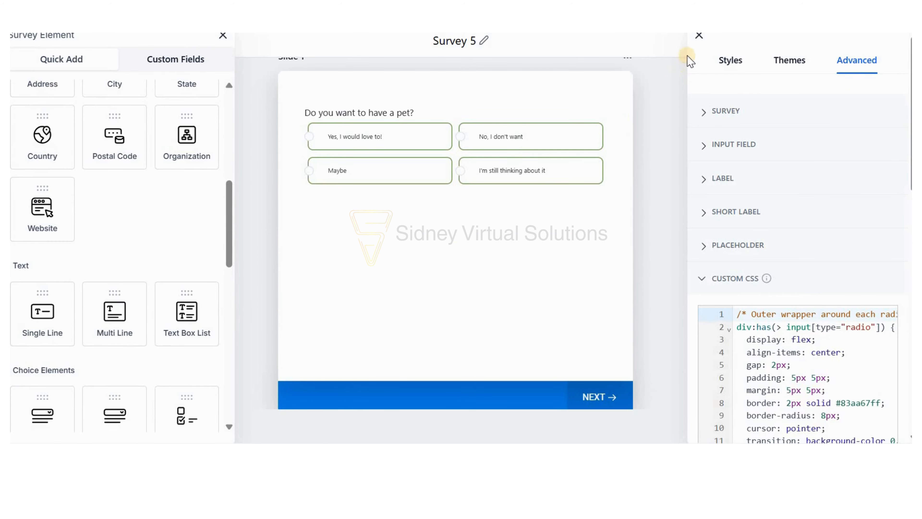
{"action": "left_click", "coordinate": [699, 35]}
{"action": "left_click", "coordinate": [888, 40]}
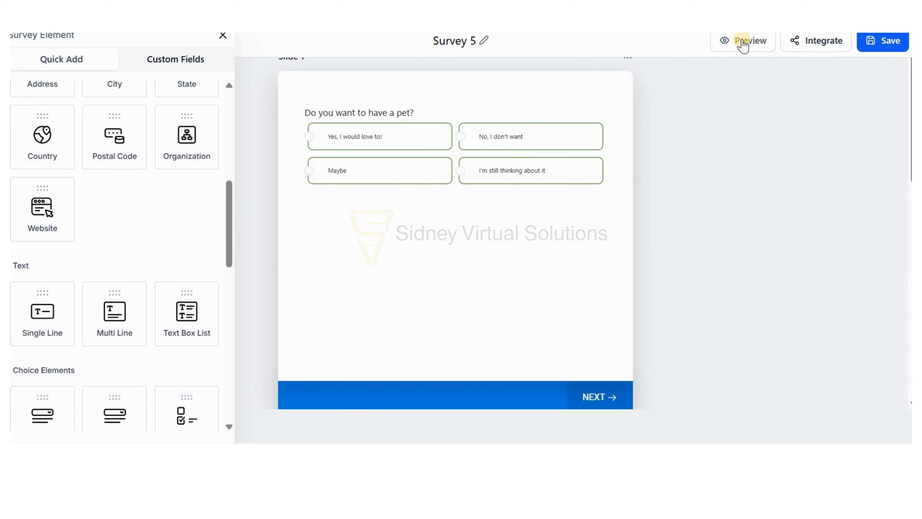
Preview the survey and check Slide 1 at the Mobile S – 320px width in the browser's developer tools.
{"action": "left_click", "coordinate": [746, 43]}
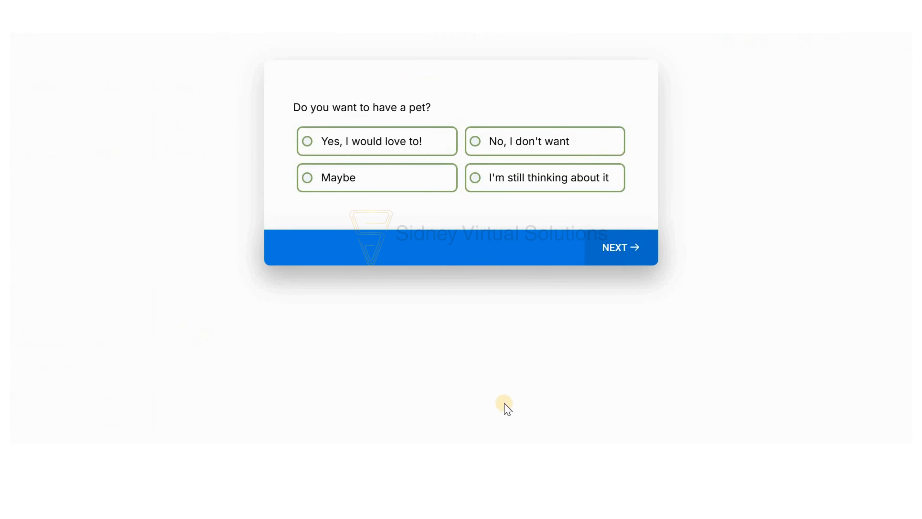
{"action": "right_click", "coordinate": [428, 82]}
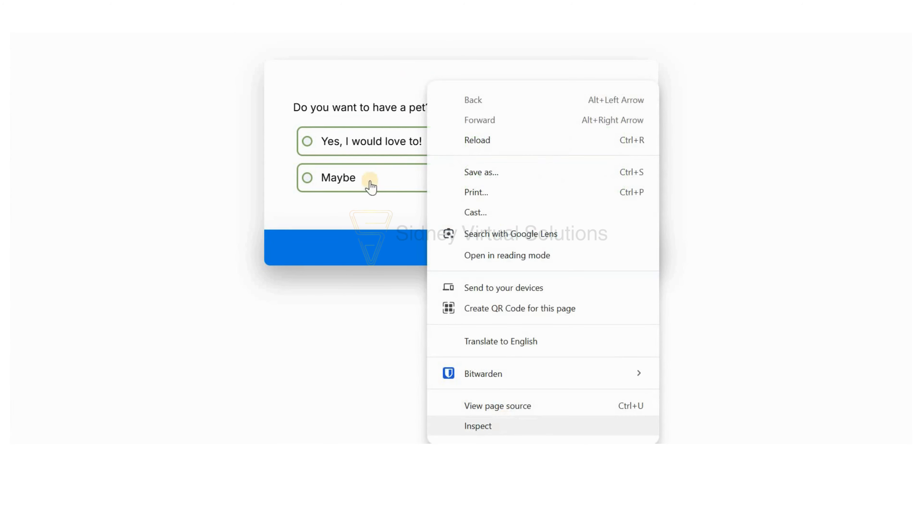
{"action": "left_click", "coordinate": [477, 426]}
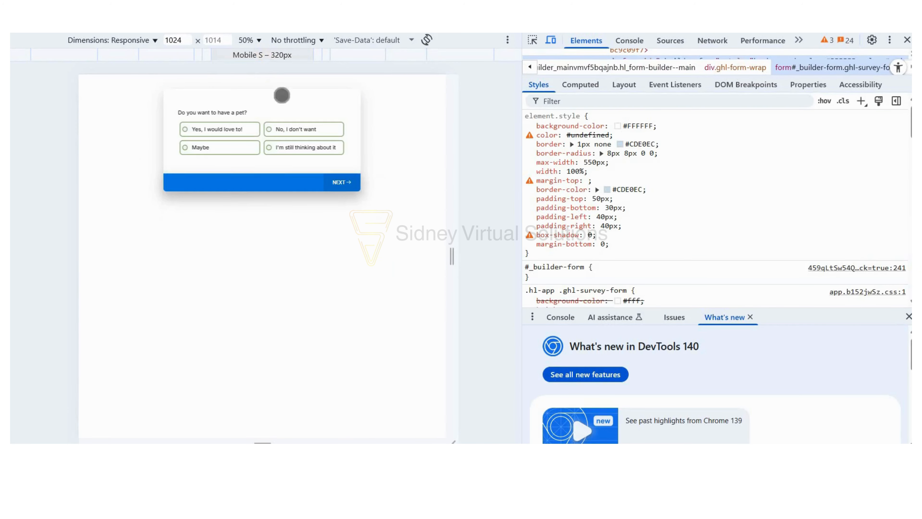
{"action": "left_click", "coordinate": [279, 55]}
{"action": "scroll", "coordinate": [289, 246], "scroll_direction": "down", "scroll_amount": 2}
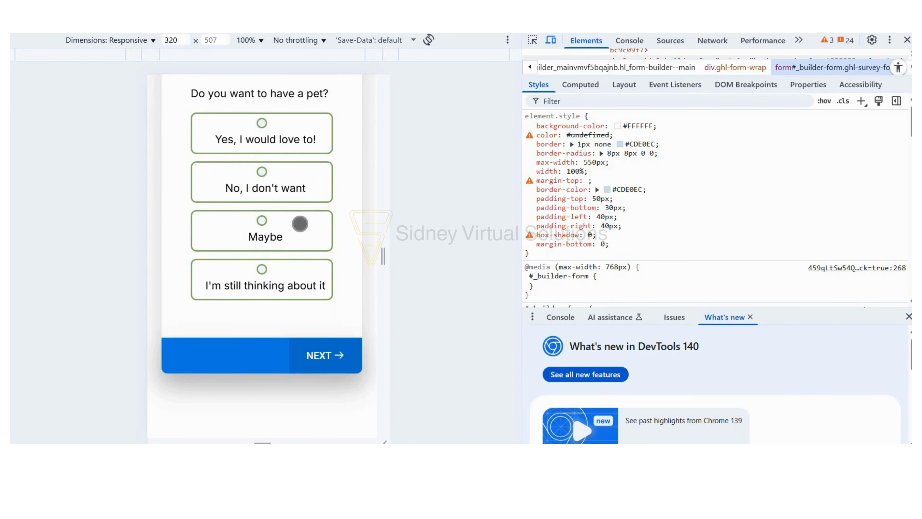
{"action": "scroll", "coordinate": [300, 224], "scroll_direction": "up", "scroll_amount": 2}
{"action": "scroll", "coordinate": [298, 229], "scroll_direction": "down", "scroll_amount": 2}
{"action": "scroll", "coordinate": [298, 228], "scroll_direction": "up", "scroll_amount": 2}
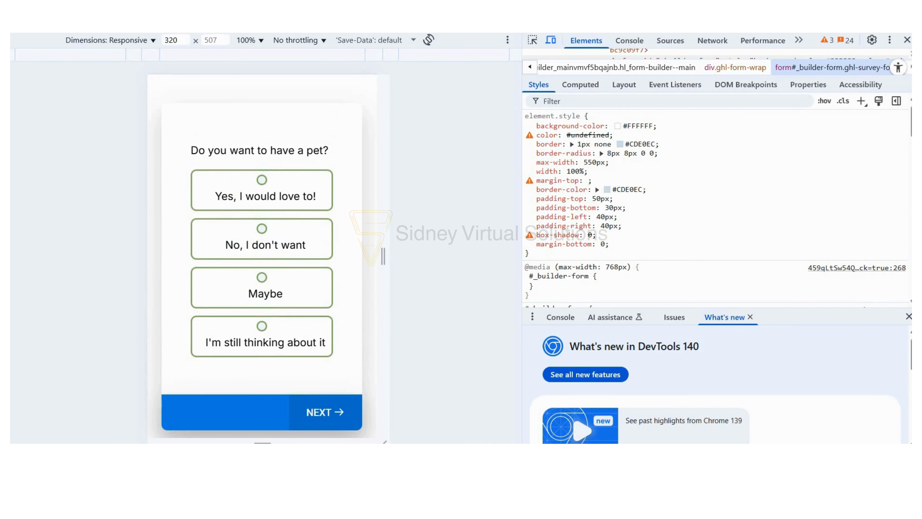
Go back to the survey editor, exit to the surveys list and reopen Survey 5.
{"action": "left_click", "coordinate": [69, 7]}
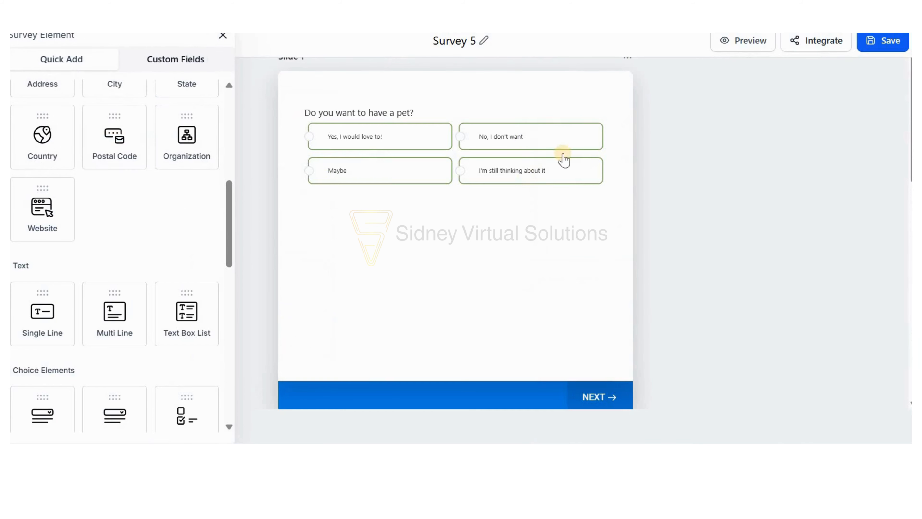
{"action": "left_click", "coordinate": [223, 38]}
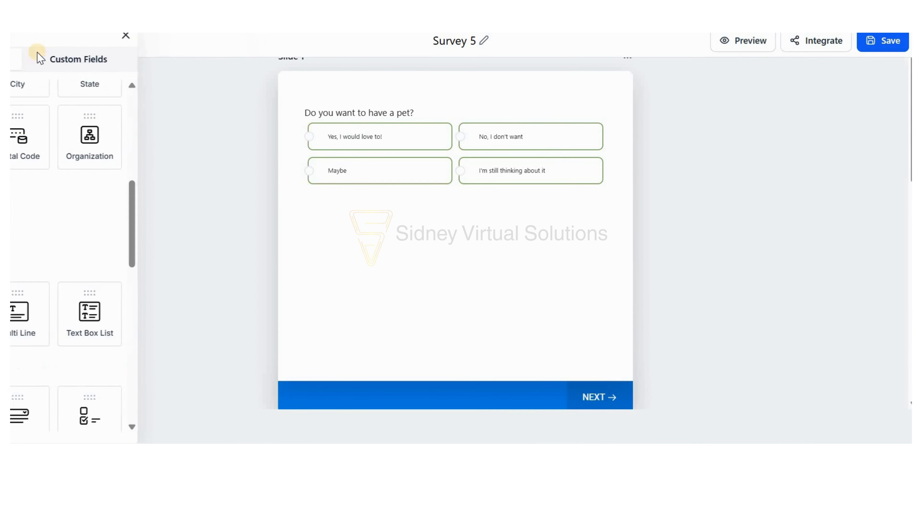
{"action": "left_click", "coordinate": [35, 40]}
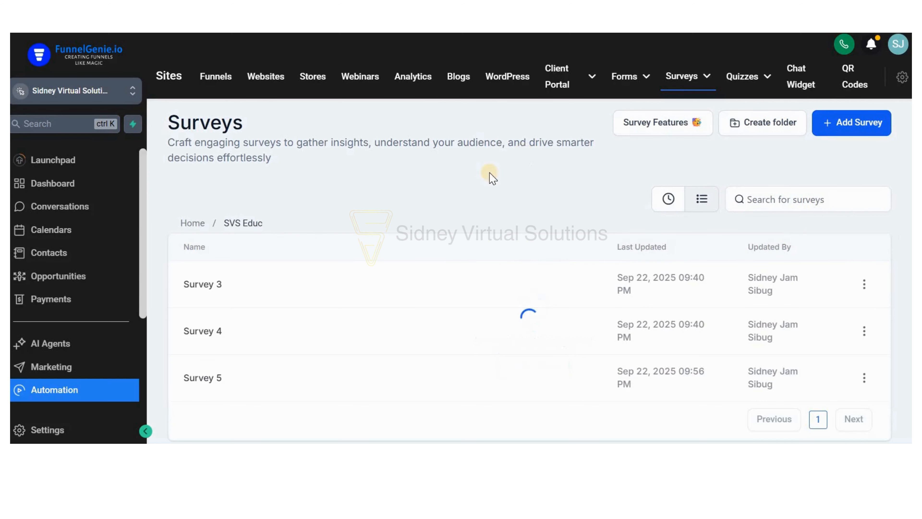
{"action": "left_click", "coordinate": [213, 379]}
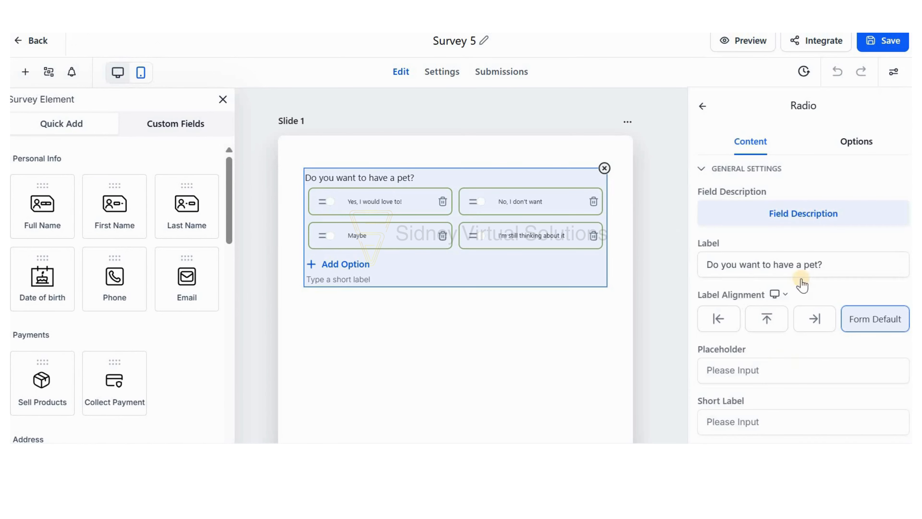
Check the column option of the Slide 1 pet question and view the slide in the editor's mobile layout.
{"action": "scroll", "coordinate": [846, 145], "scroll_direction": "down", "scroll_amount": 5}
{"action": "scroll", "coordinate": [849, 180], "scroll_direction": "up", "scroll_amount": 5}
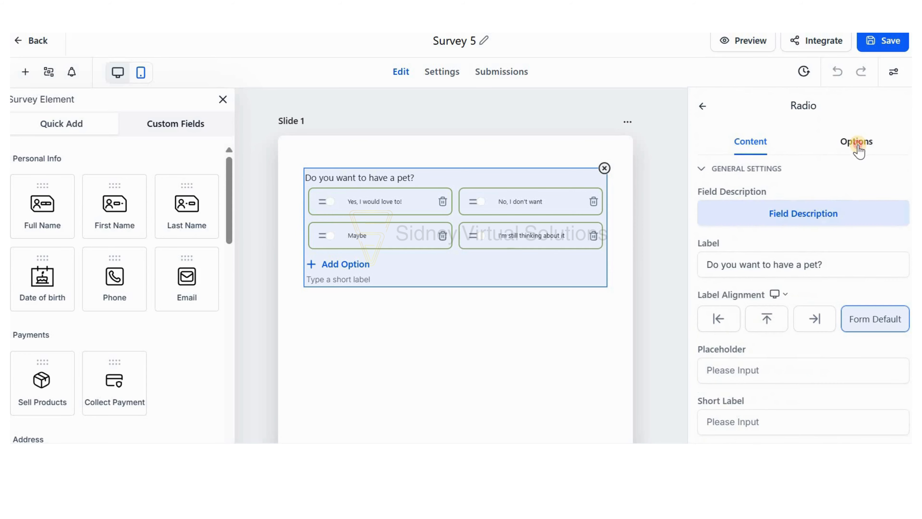
{"action": "left_click", "coordinate": [856, 143]}
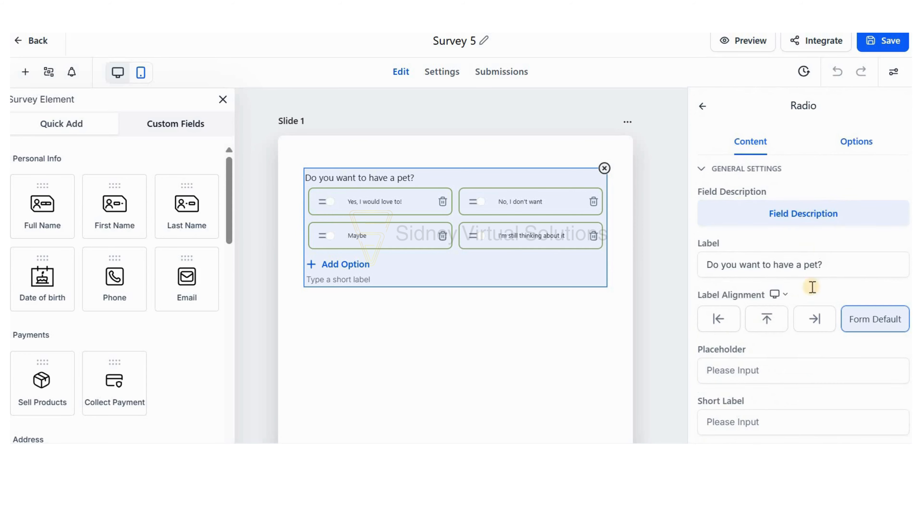
{"action": "left_click", "coordinate": [140, 73]}
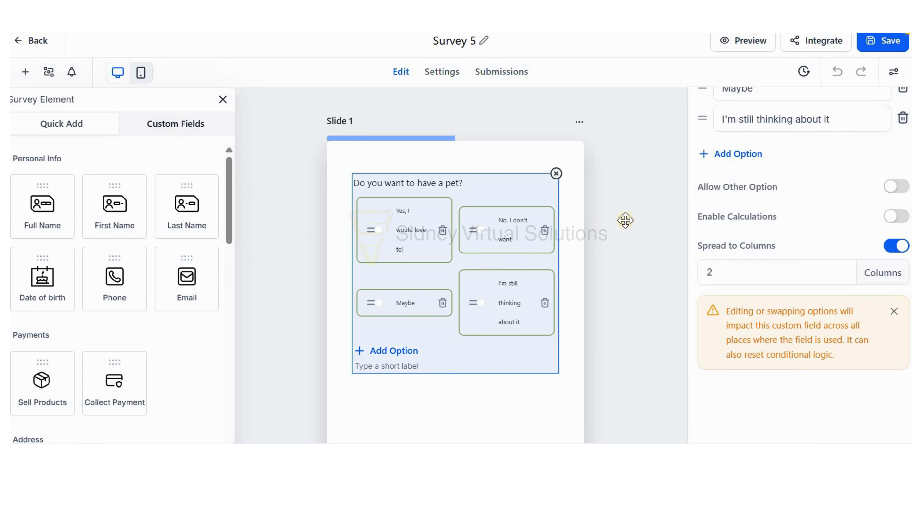
{"action": "left_click", "coordinate": [893, 72]}
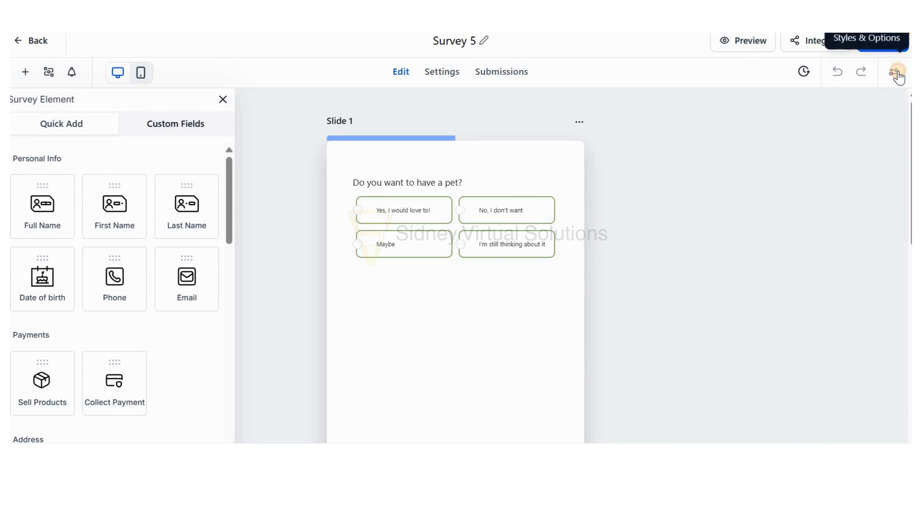
{"action": "left_click", "coordinate": [864, 123]}
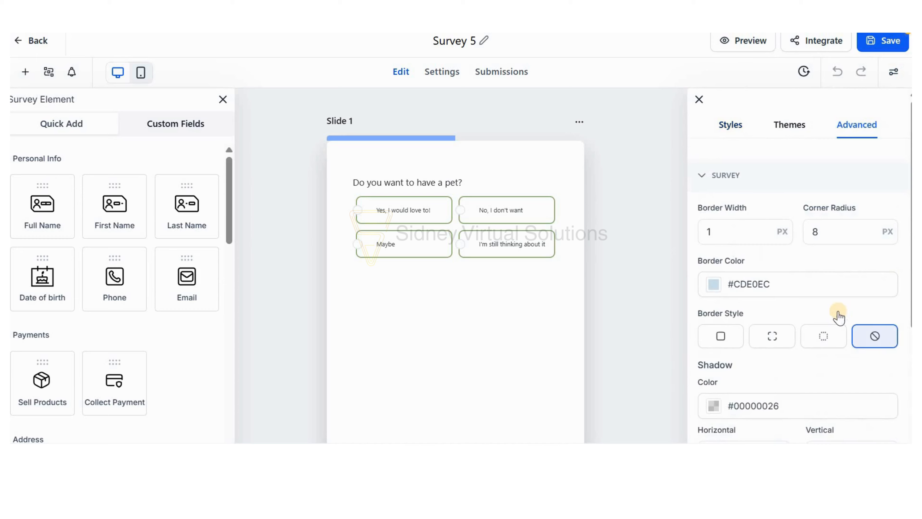
{"action": "scroll", "coordinate": [836, 314], "scroll_direction": "down", "scroll_amount": 5}
{"action": "scroll", "coordinate": [790, 353], "scroll_direction": "down", "scroll_amount": 2}
{"action": "left_click", "coordinate": [749, 378]}
{"action": "scroll", "coordinate": [786, 276], "scroll_direction": "down", "scroll_amount": 10}
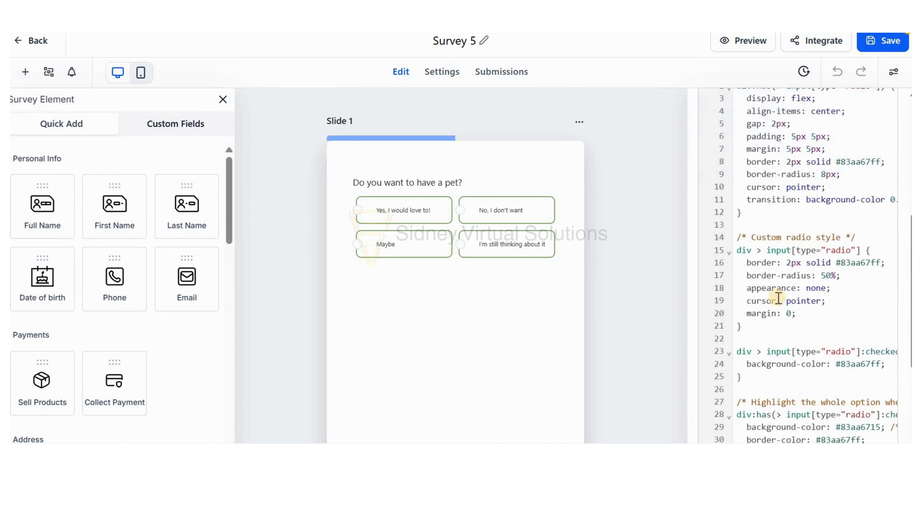
{"action": "left_click_drag", "start_coordinate": [738, 190], "coordinate": [784, 407]}
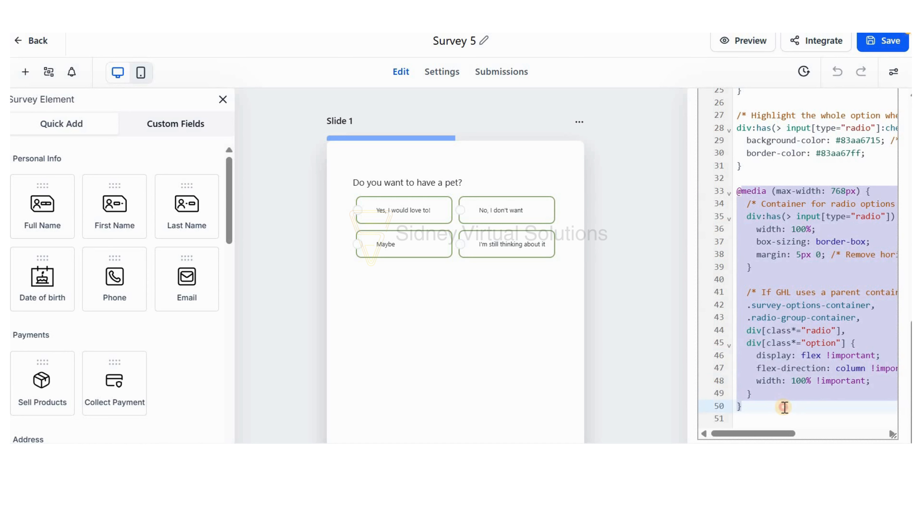
{"action": "left_click", "coordinate": [554, 316]}
Switch to the mobile preview and examine the option layout on both slides, moving back and forth between them.
{"action": "left_click", "coordinate": [819, 84]}
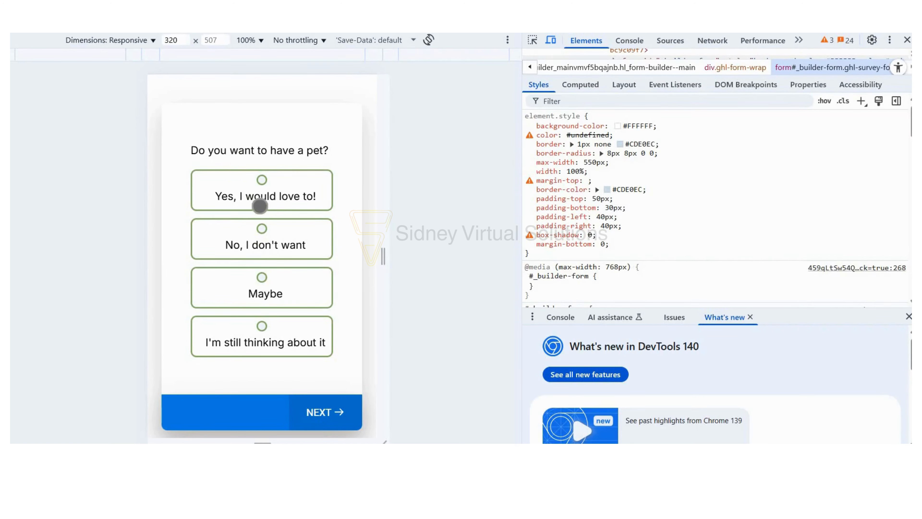
{"action": "scroll", "coordinate": [260, 206], "scroll_direction": "down", "scroll_amount": 2}
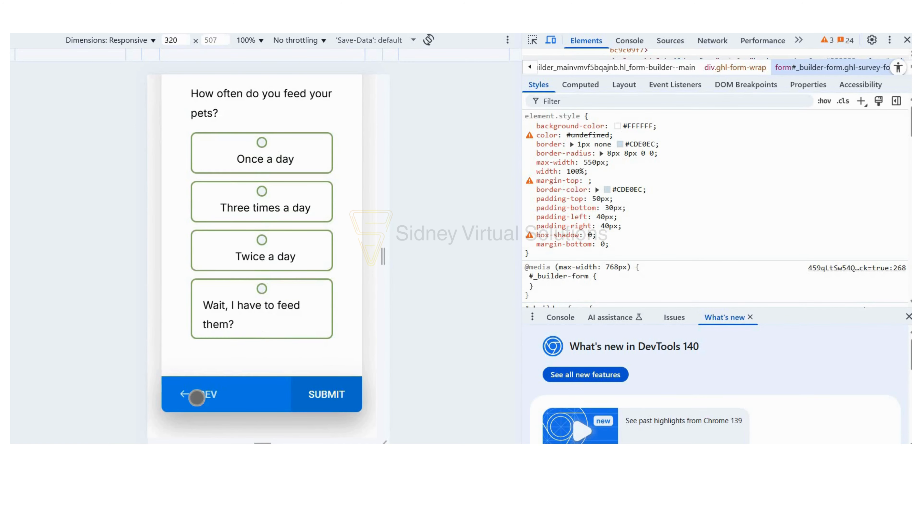
{"action": "left_click", "coordinate": [197, 396]}
{"action": "left_click", "coordinate": [331, 361]}
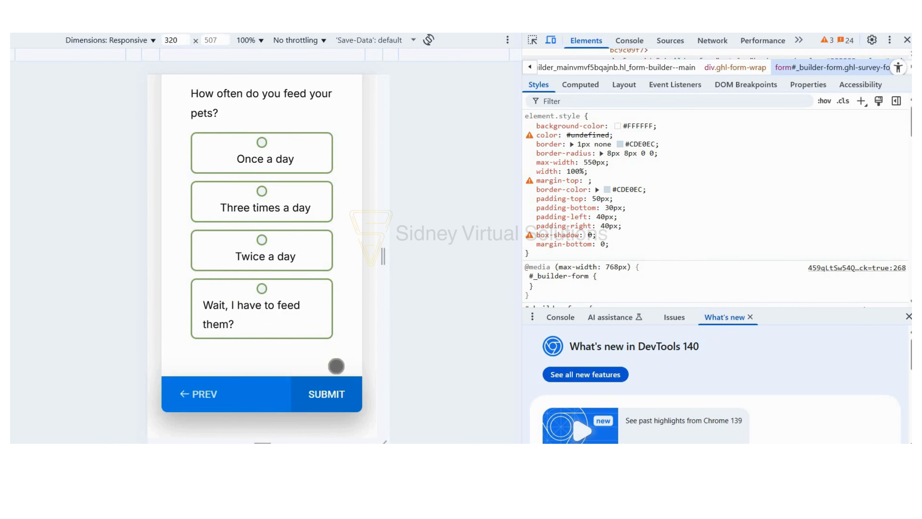
{"action": "left_click", "coordinate": [201, 403]}
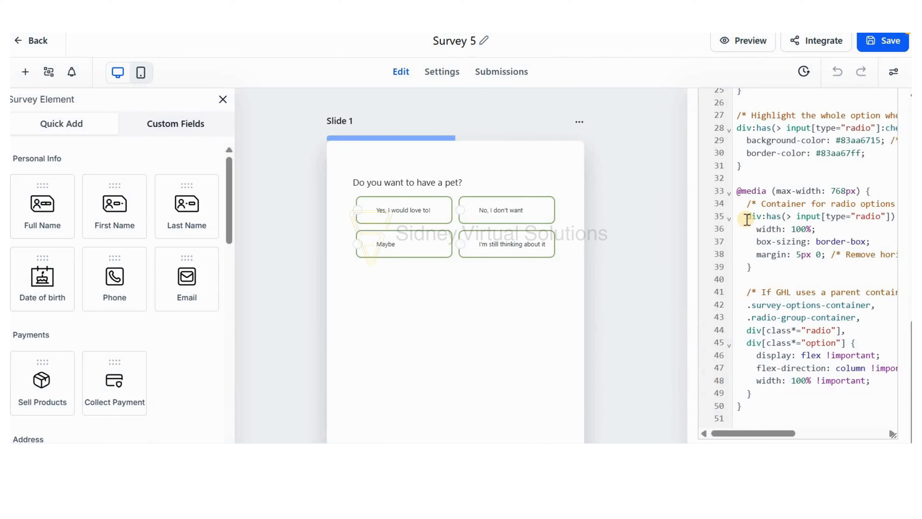
Look over the custom CSS code in the editor once more and close the style settings.
{"action": "scroll", "coordinate": [768, 255], "scroll_direction": "up", "scroll_amount": 10}
{"action": "scroll", "coordinate": [765, 258], "scroll_direction": "down", "scroll_amount": 5}
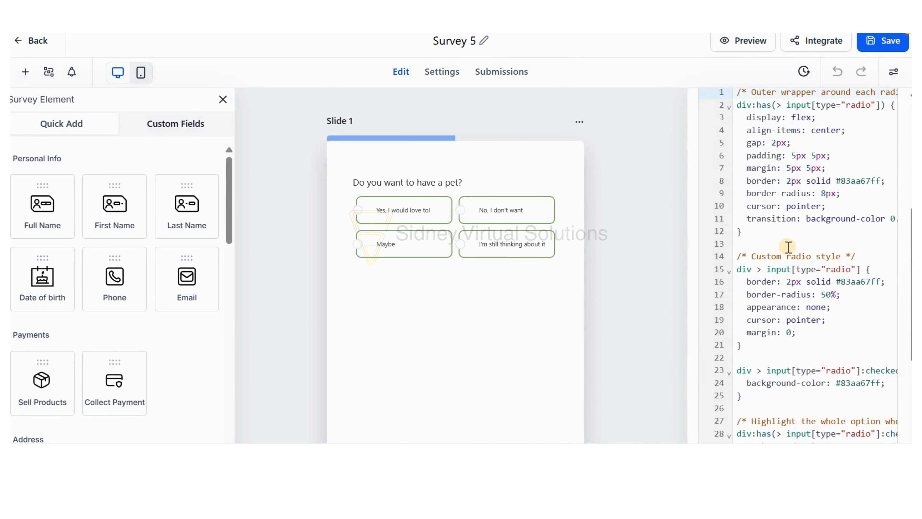
{"action": "scroll", "coordinate": [784, 261], "scroll_direction": "up", "scroll_amount": 8}
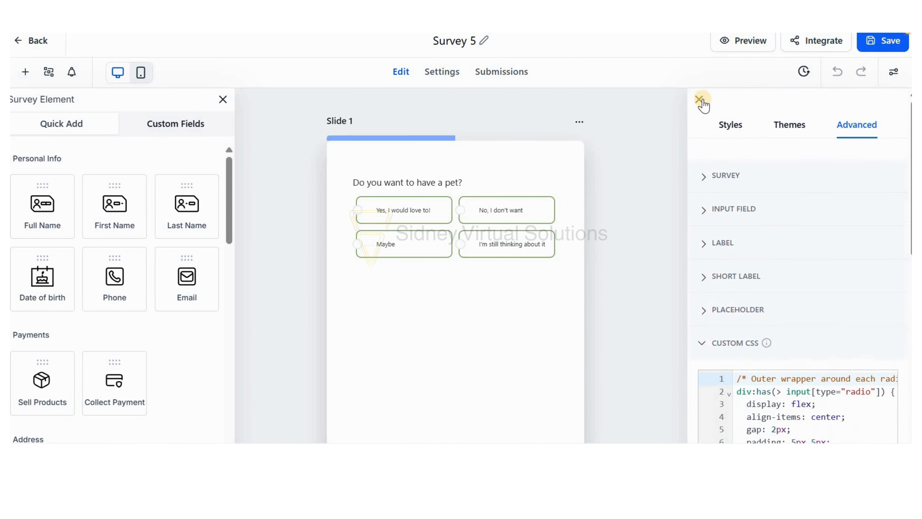
{"action": "left_click", "coordinate": [699, 100]}
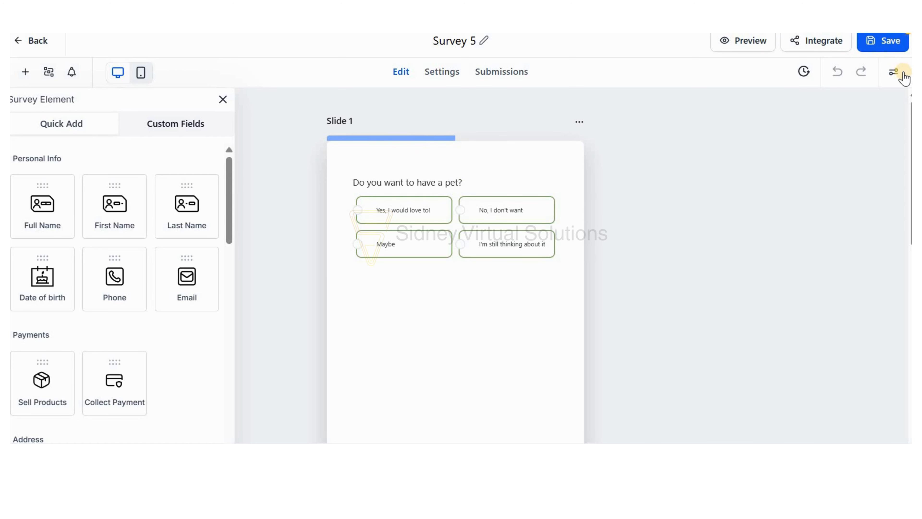
{"action": "left_click", "coordinate": [892, 75]}
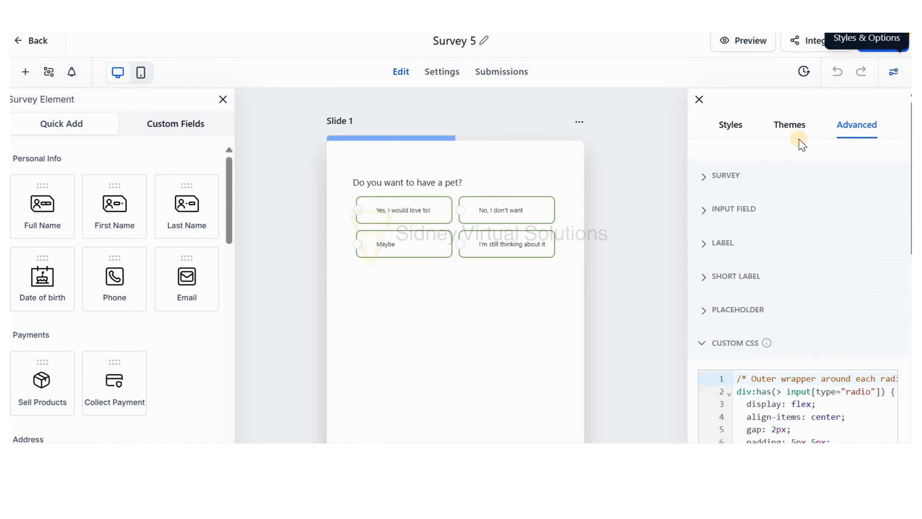
{"action": "left_click", "coordinate": [700, 100]}
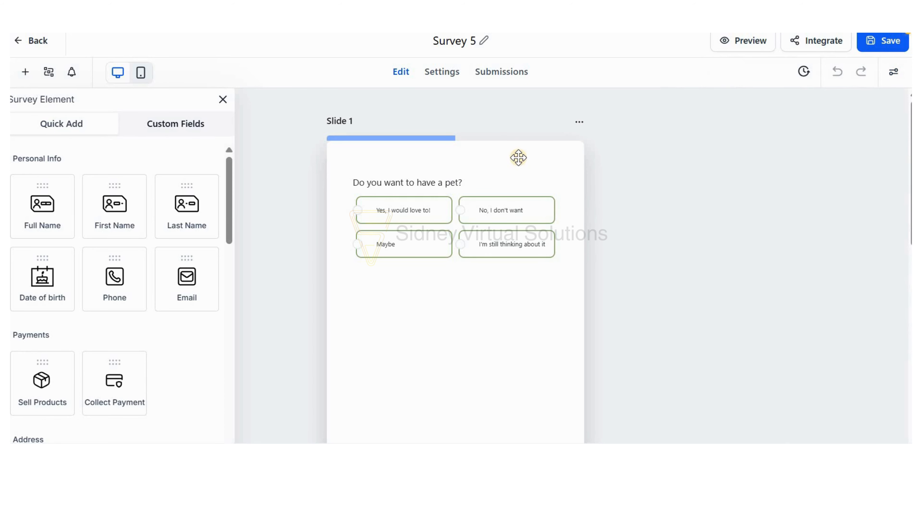